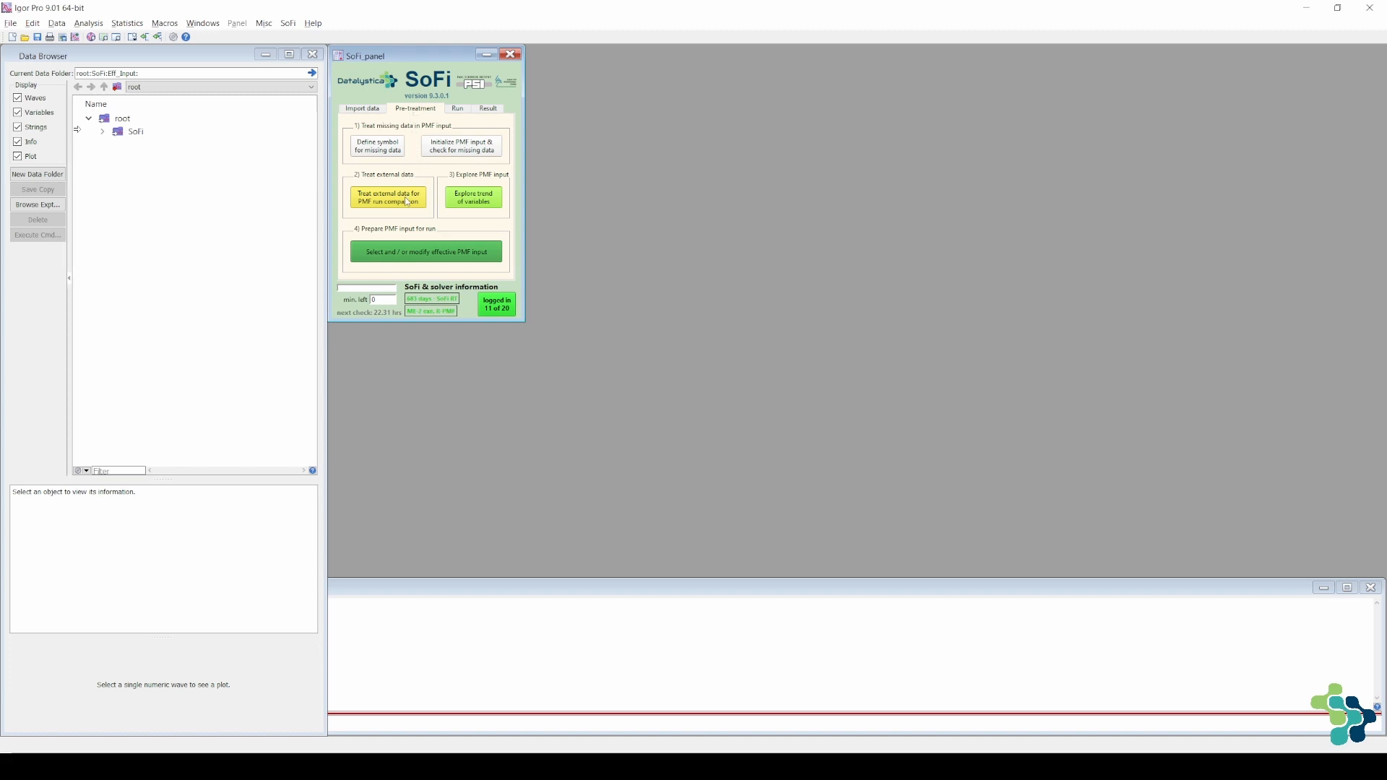
Start the treatment of external data for PMF run comparison and set number_txt as the x-axis of the profiles
left_click(407, 203)
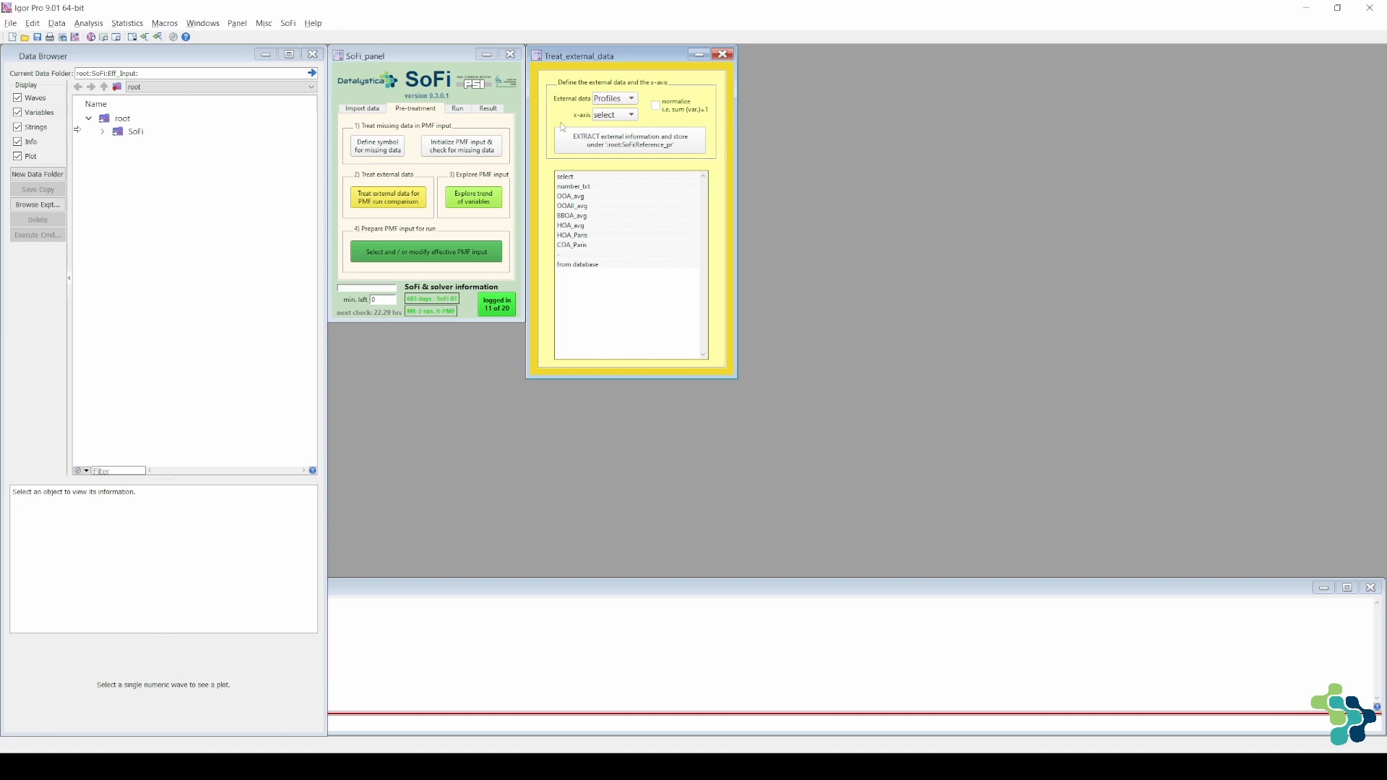
left_click(632, 115)
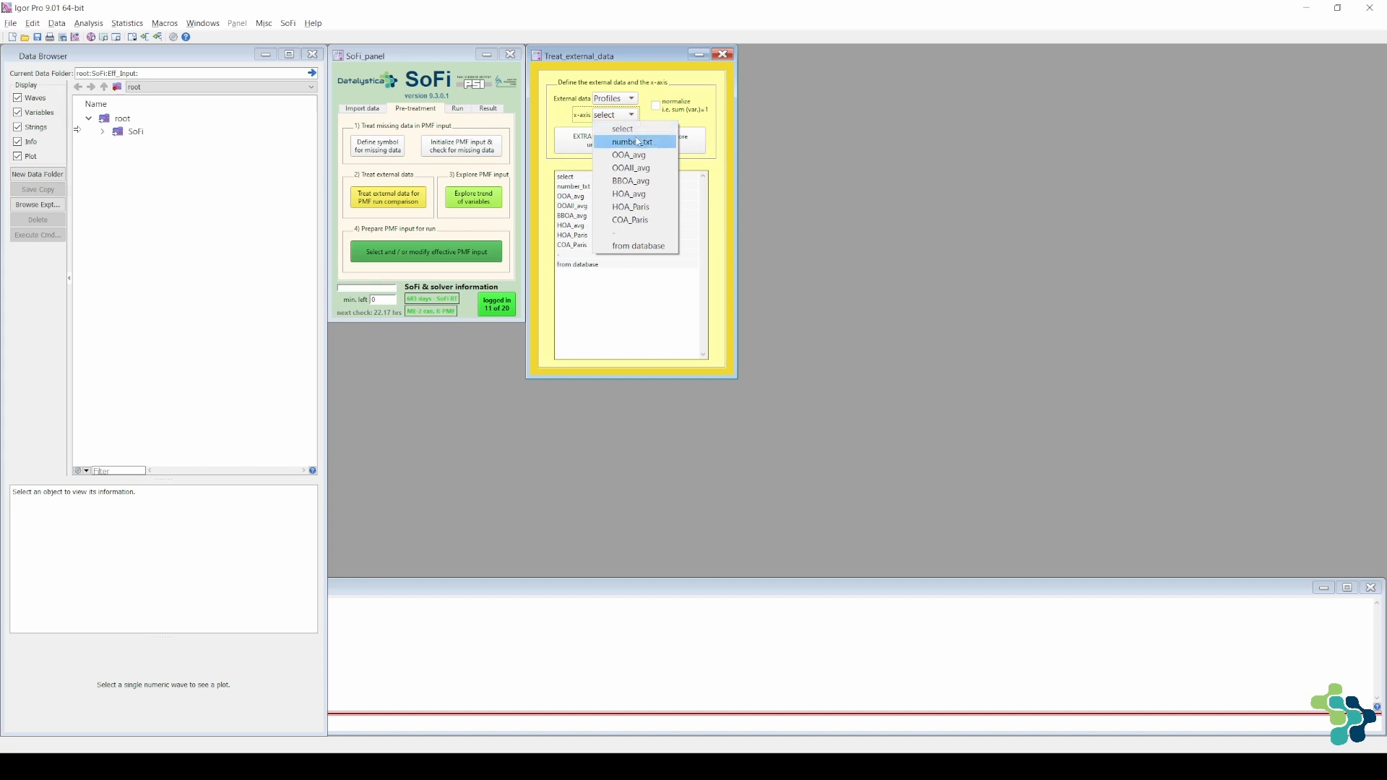
left_click(639, 143)
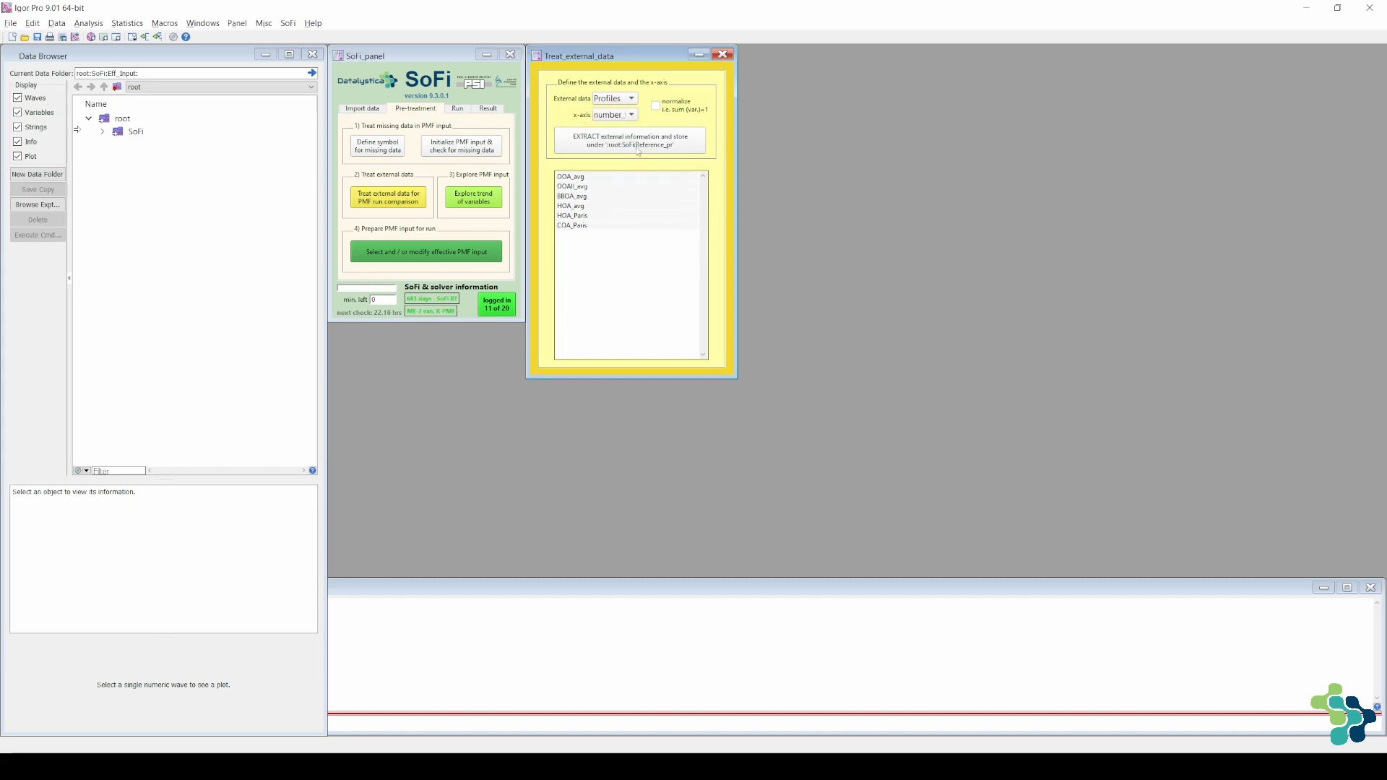
Extract the BBOA_avg, HOA_avg and HOA_Paris profiles into Reference_pr and expand the SoFi and Raw_pr folders in the data tree
left_click(594, 216)
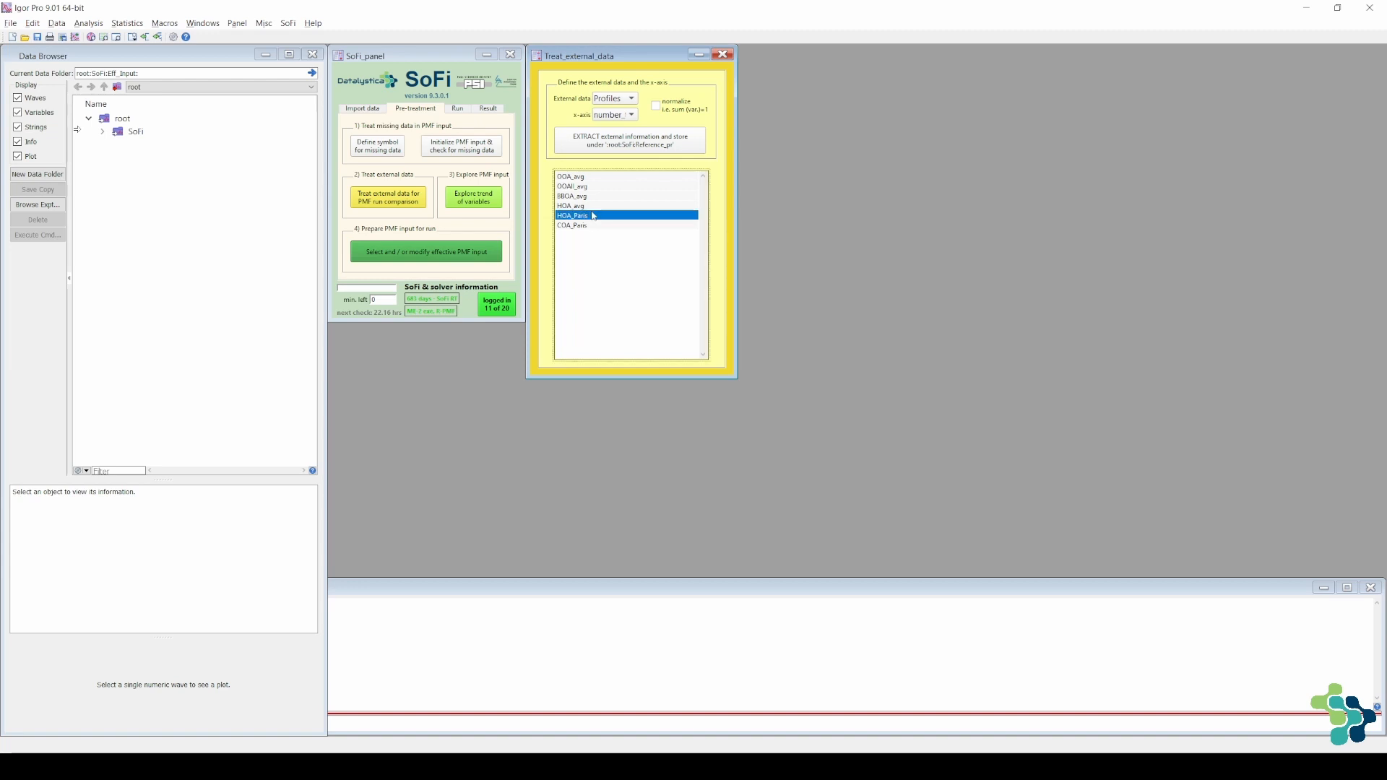
left_click(590, 198, "shift")
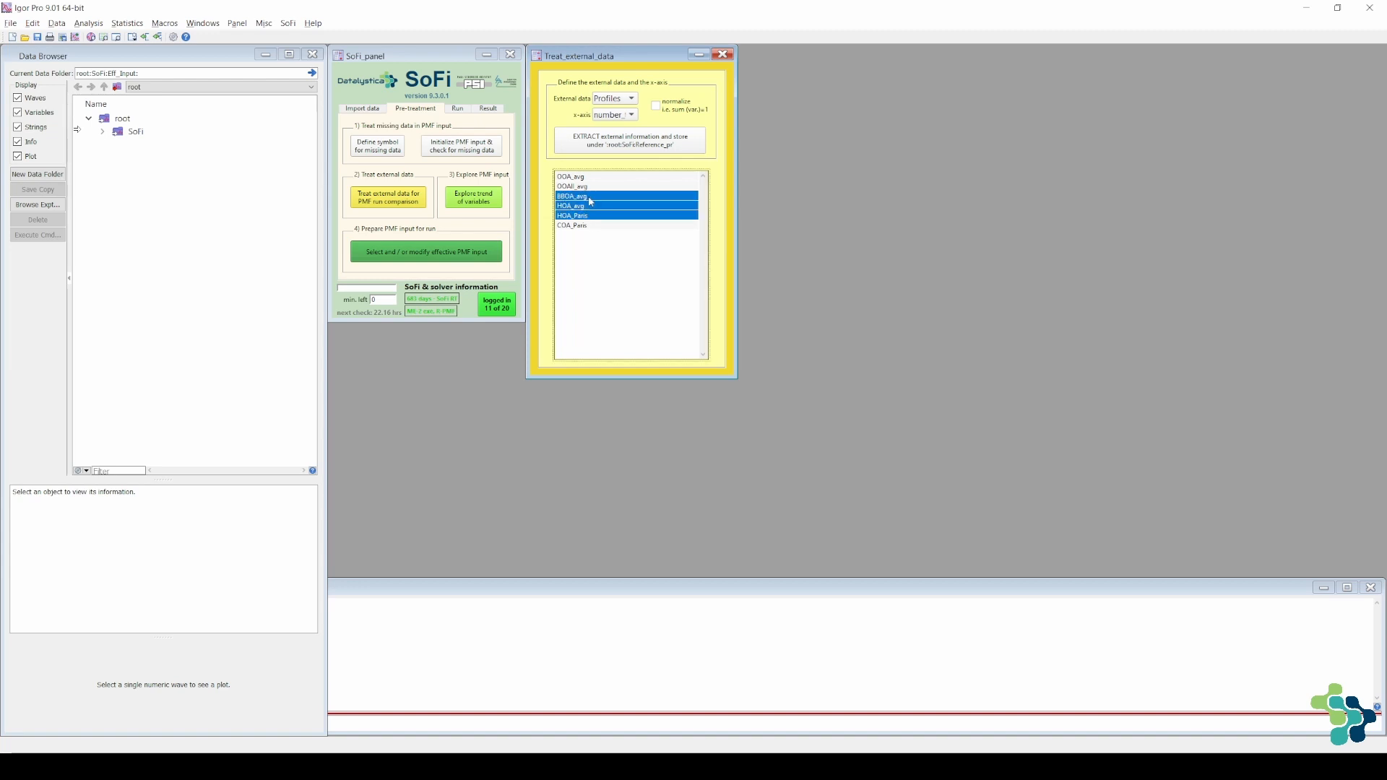
left_click(600, 154)
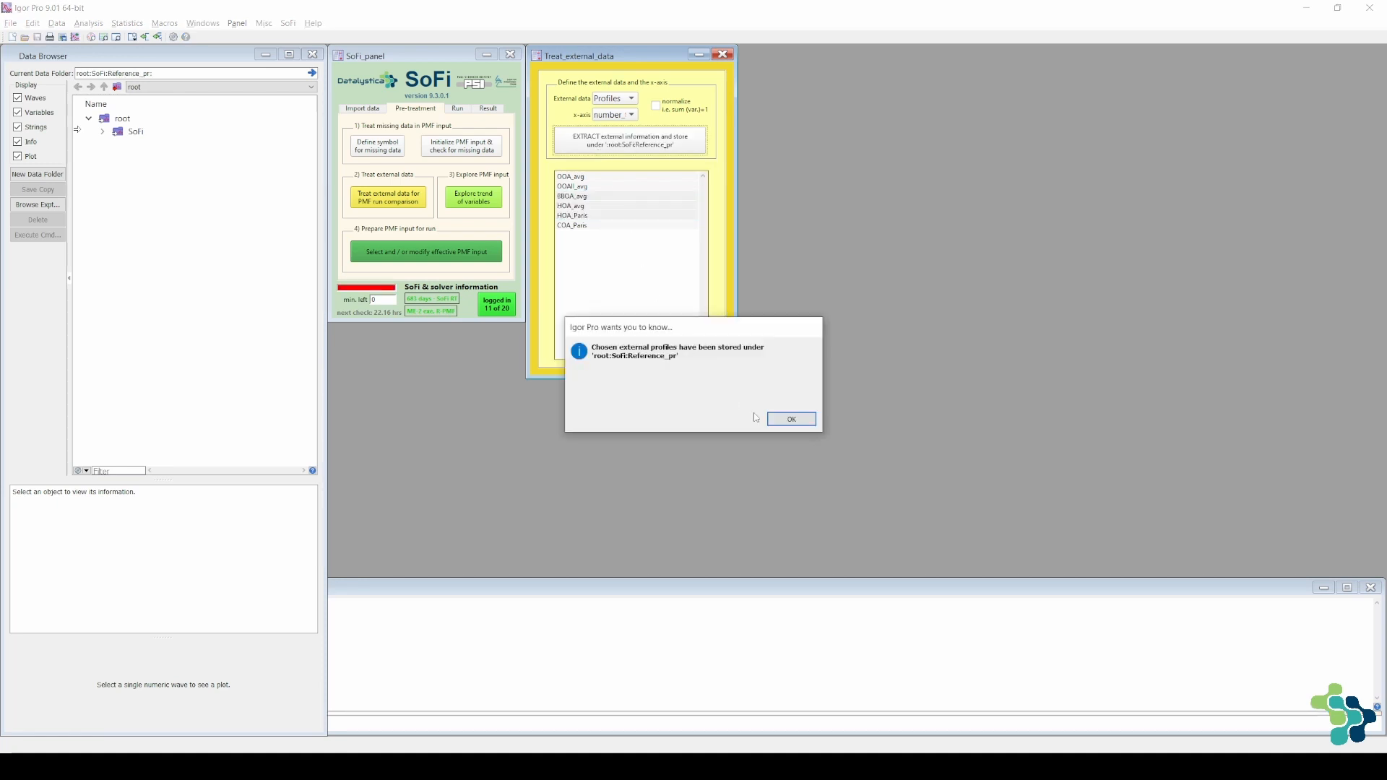
left_click(791, 419)
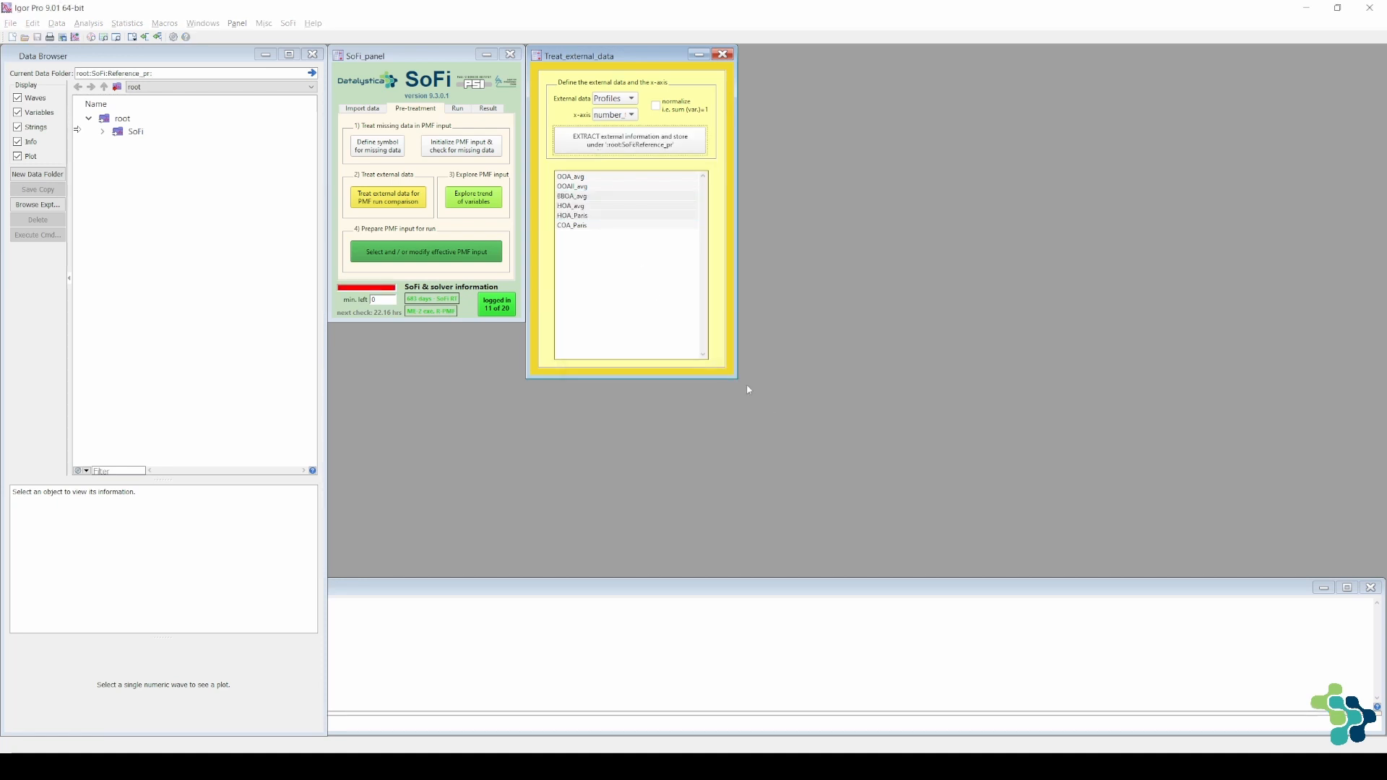
left_click(103, 131)
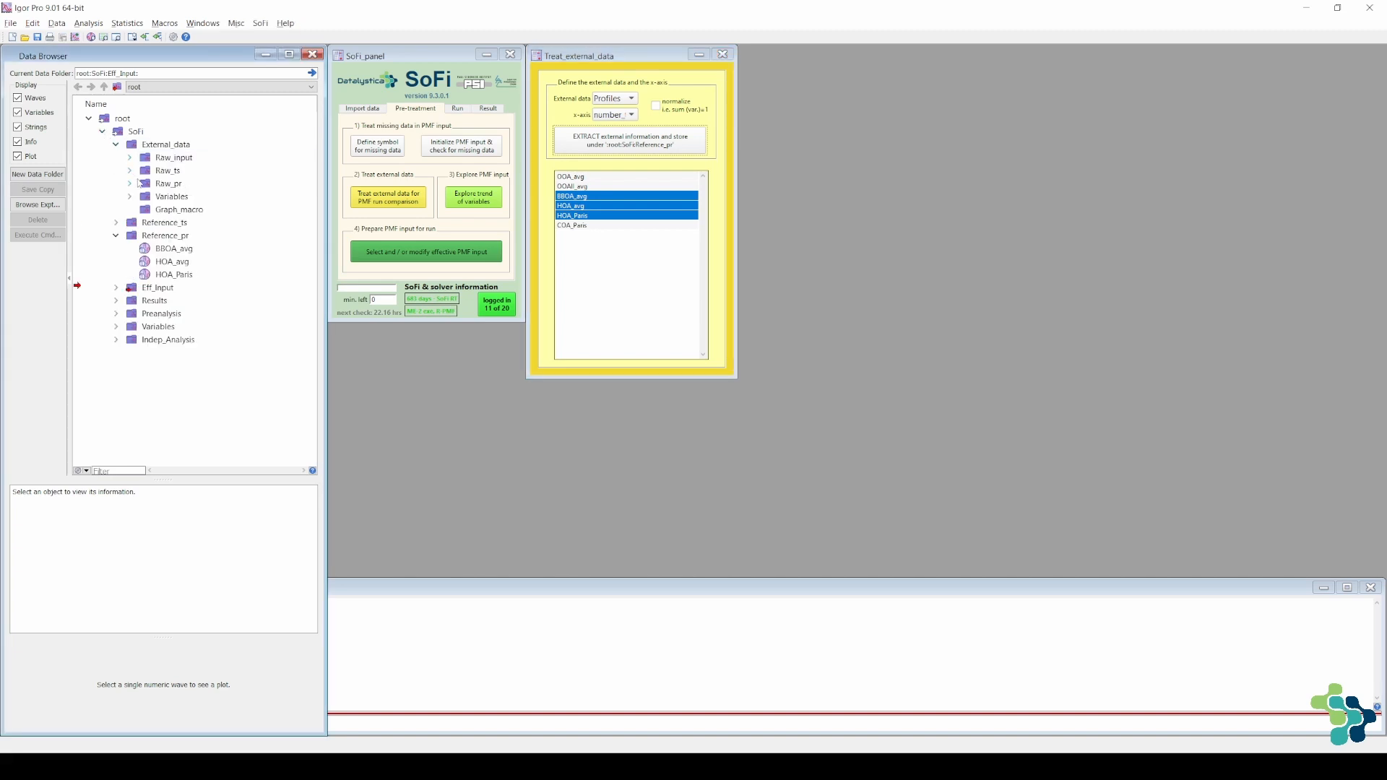
left_click(130, 184)
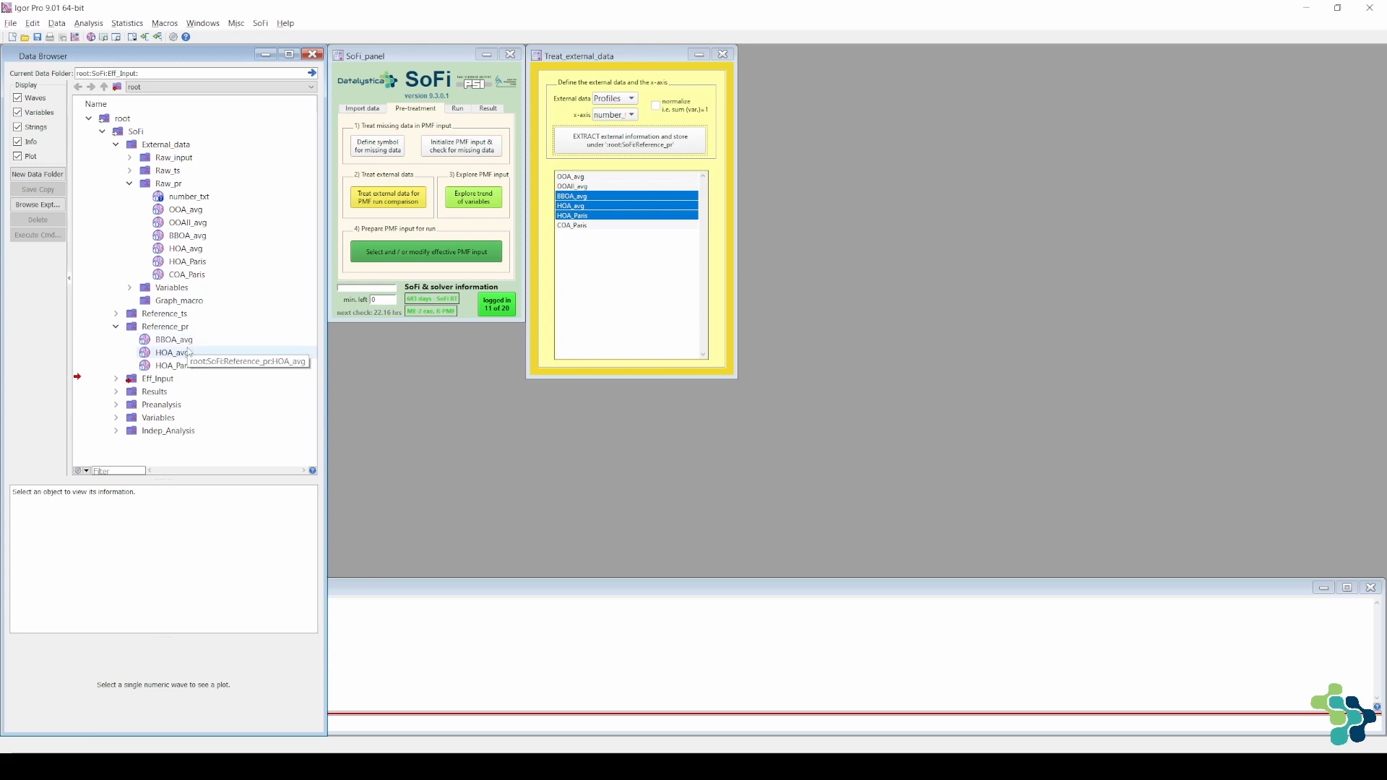
Switch the profile source to the database and select BBOA average, CCOA Krakow, COA COLOSSAL, COA Paris and HOA COLOSSAL
left_click(624, 115)
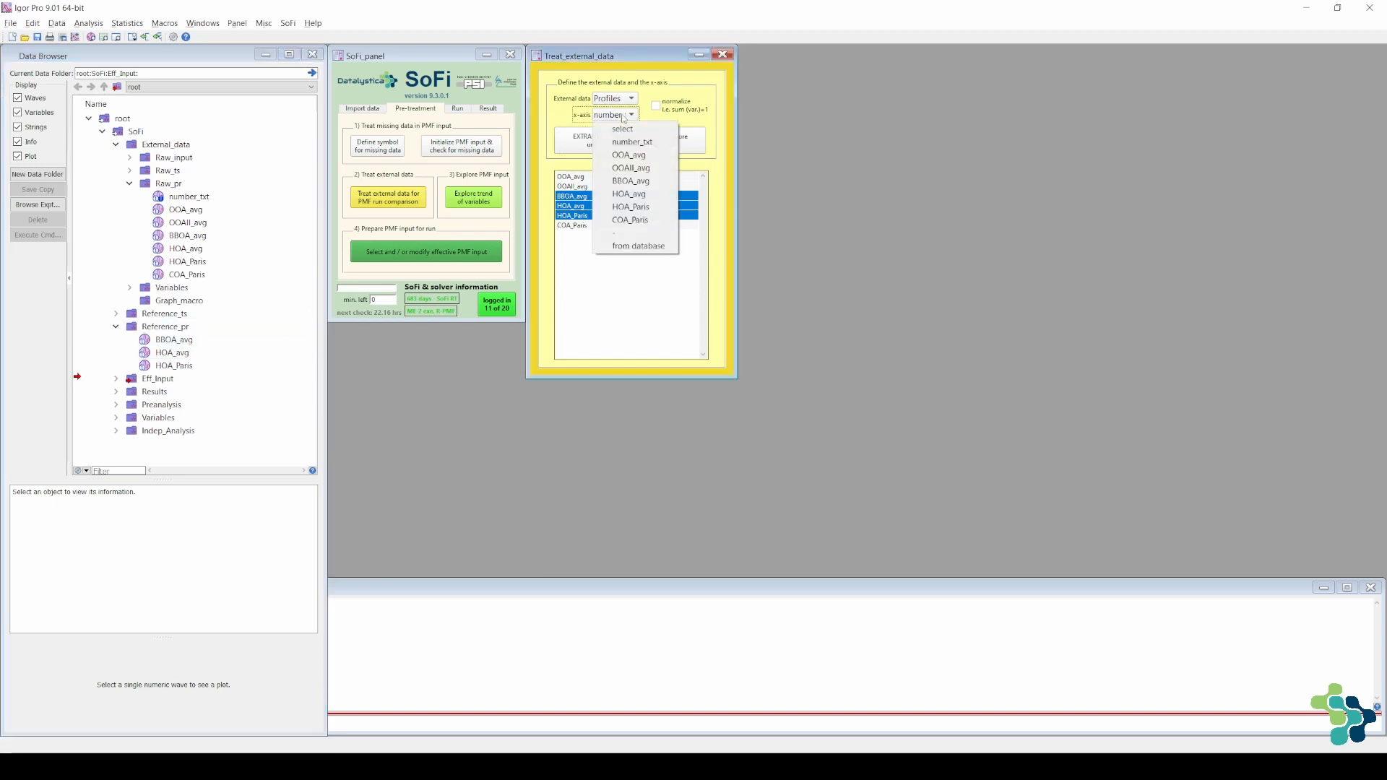
left_click(608, 246)
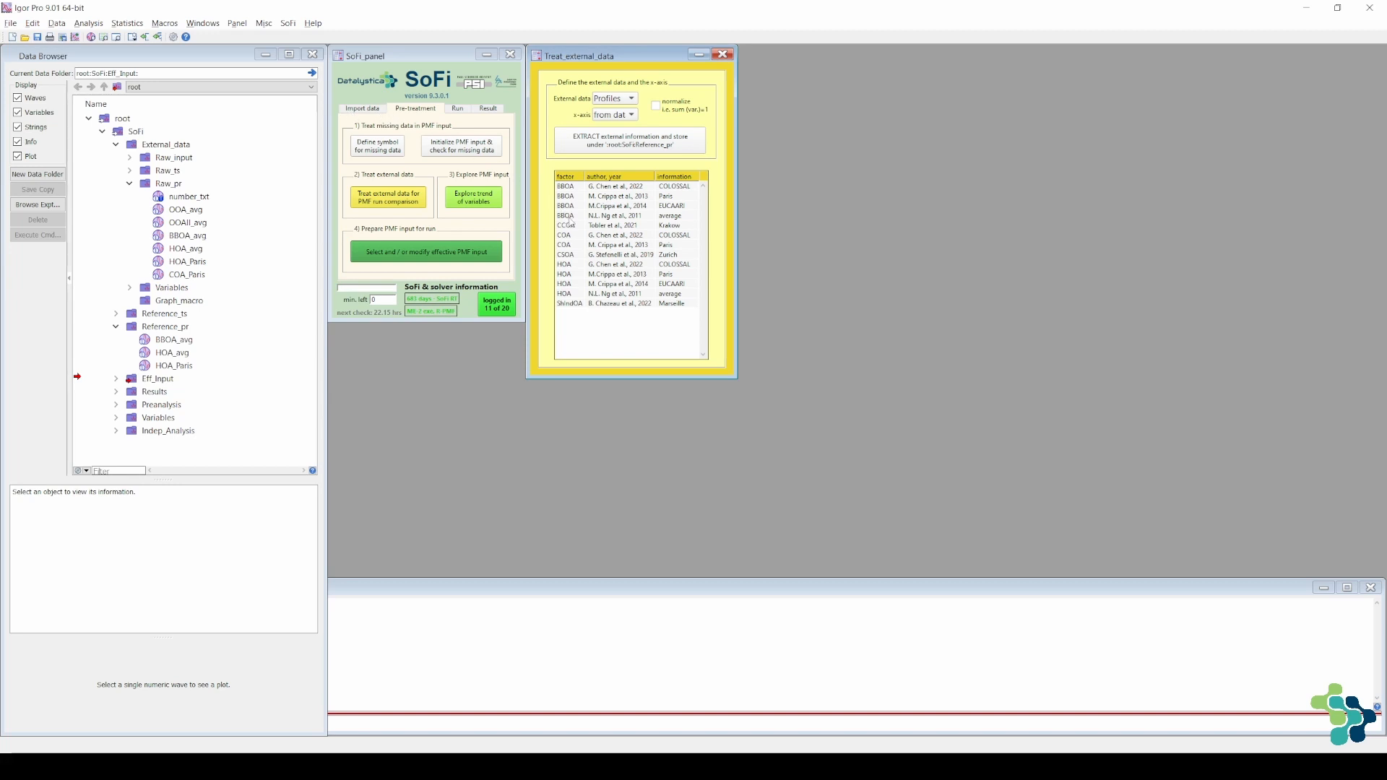
left_click(569, 217)
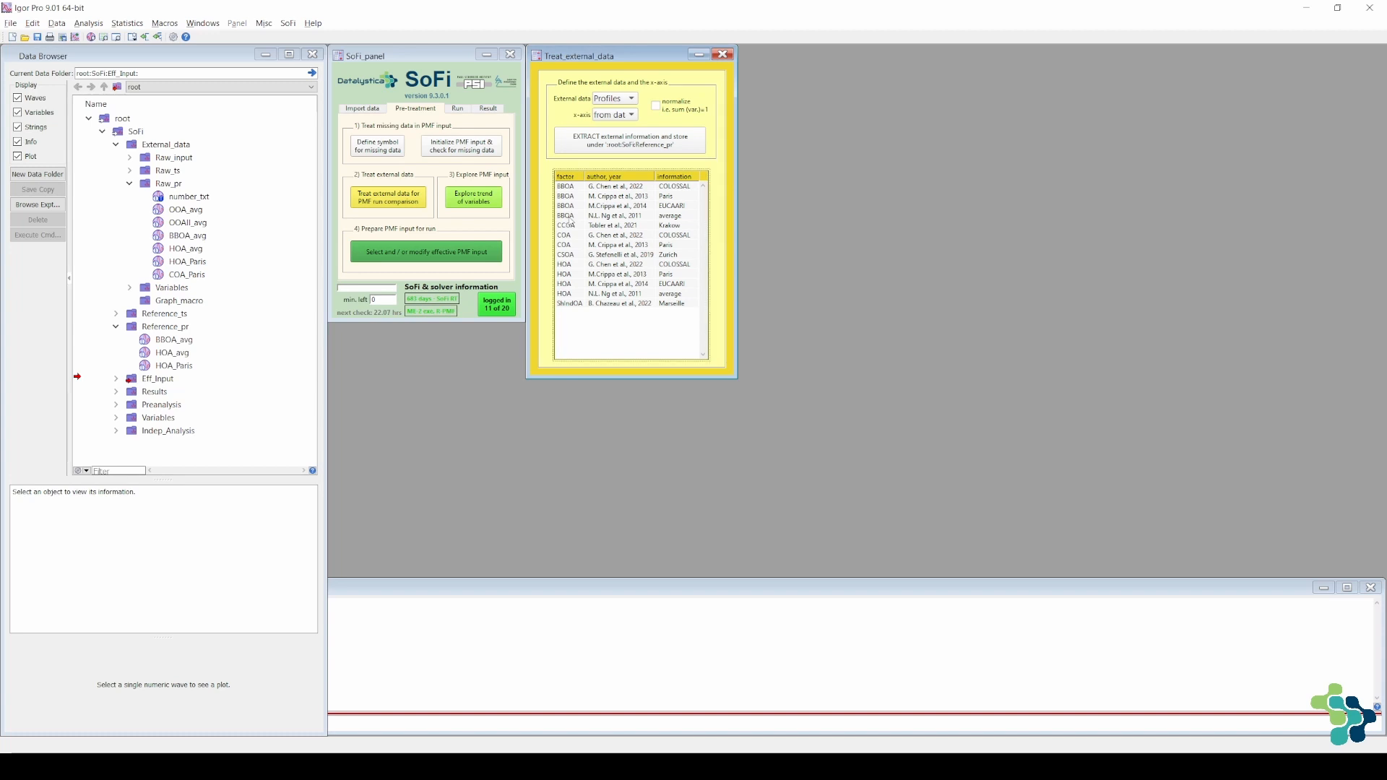
left_click(571, 217)
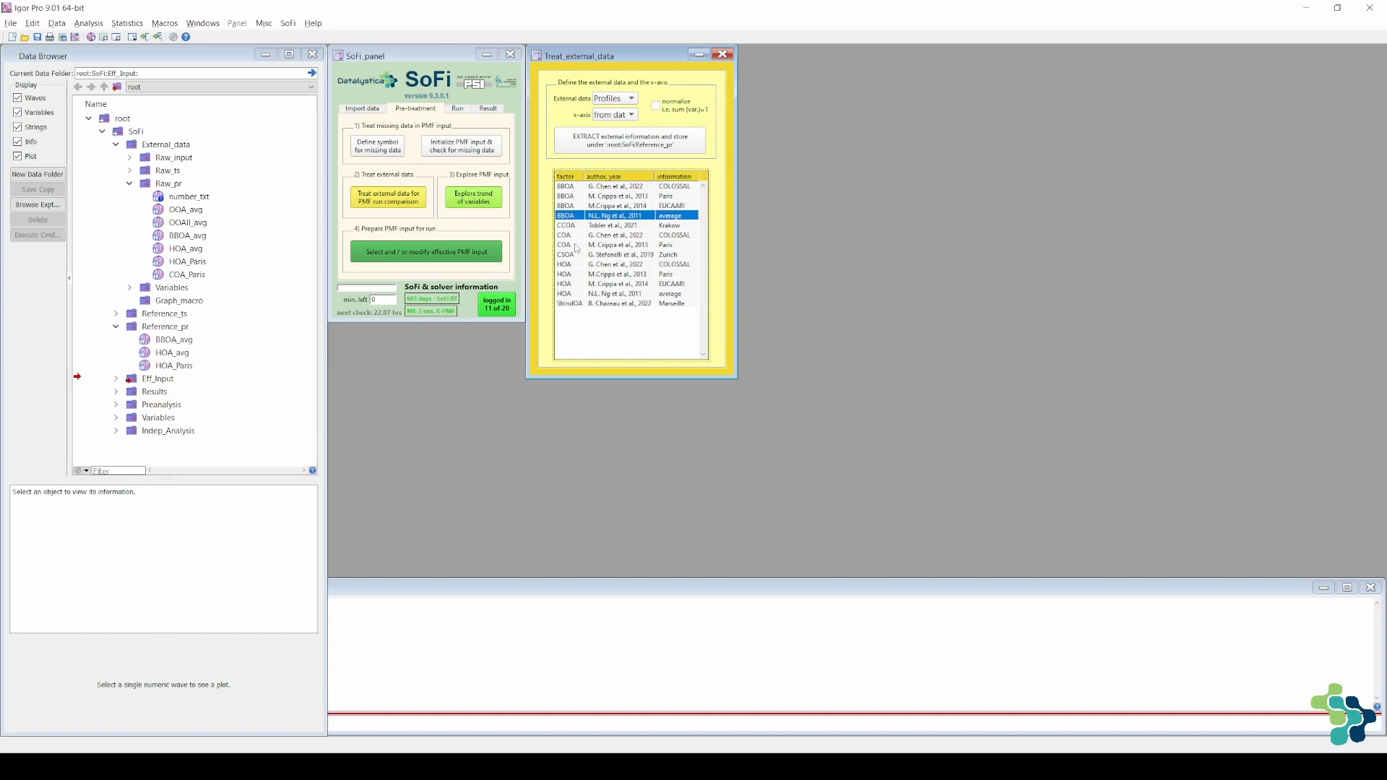
left_click(576, 246, "shift")
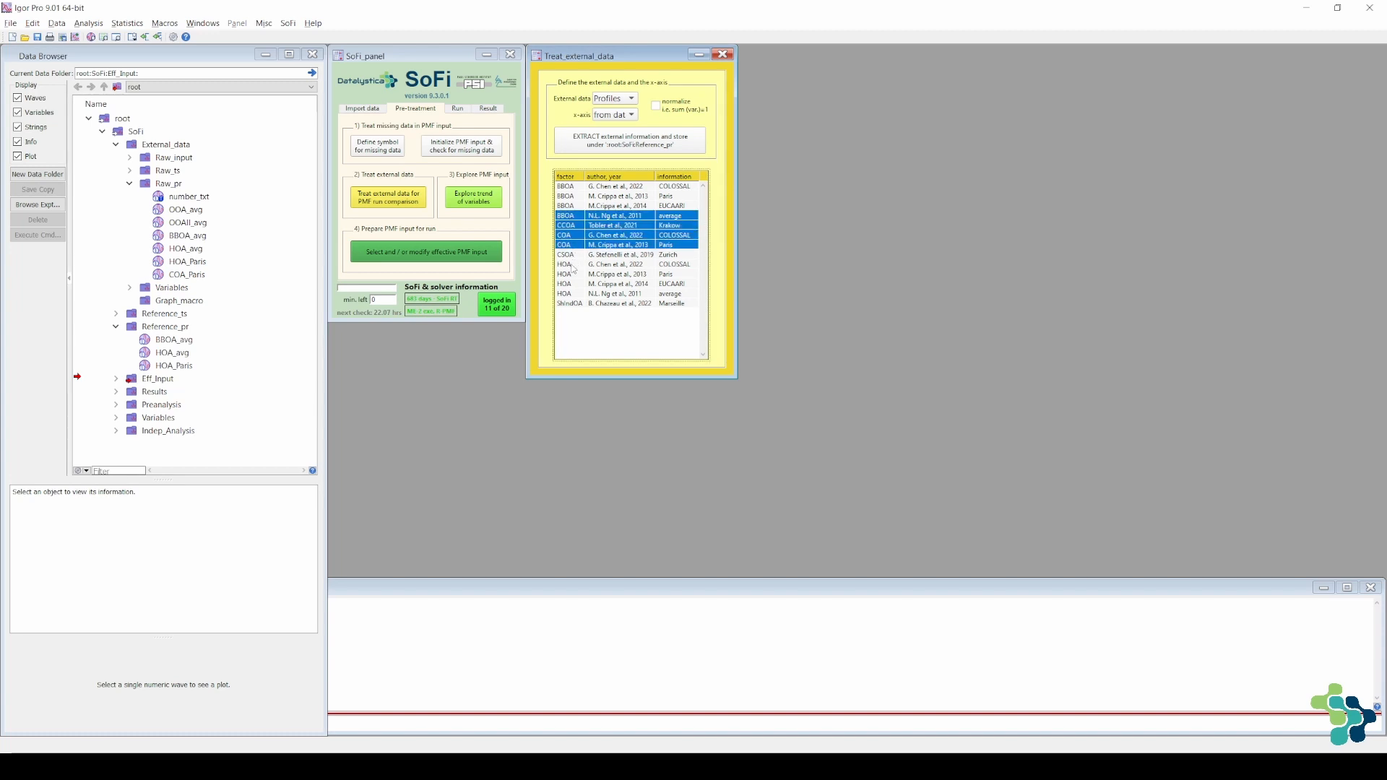
left_click(572, 264, "ctrl")
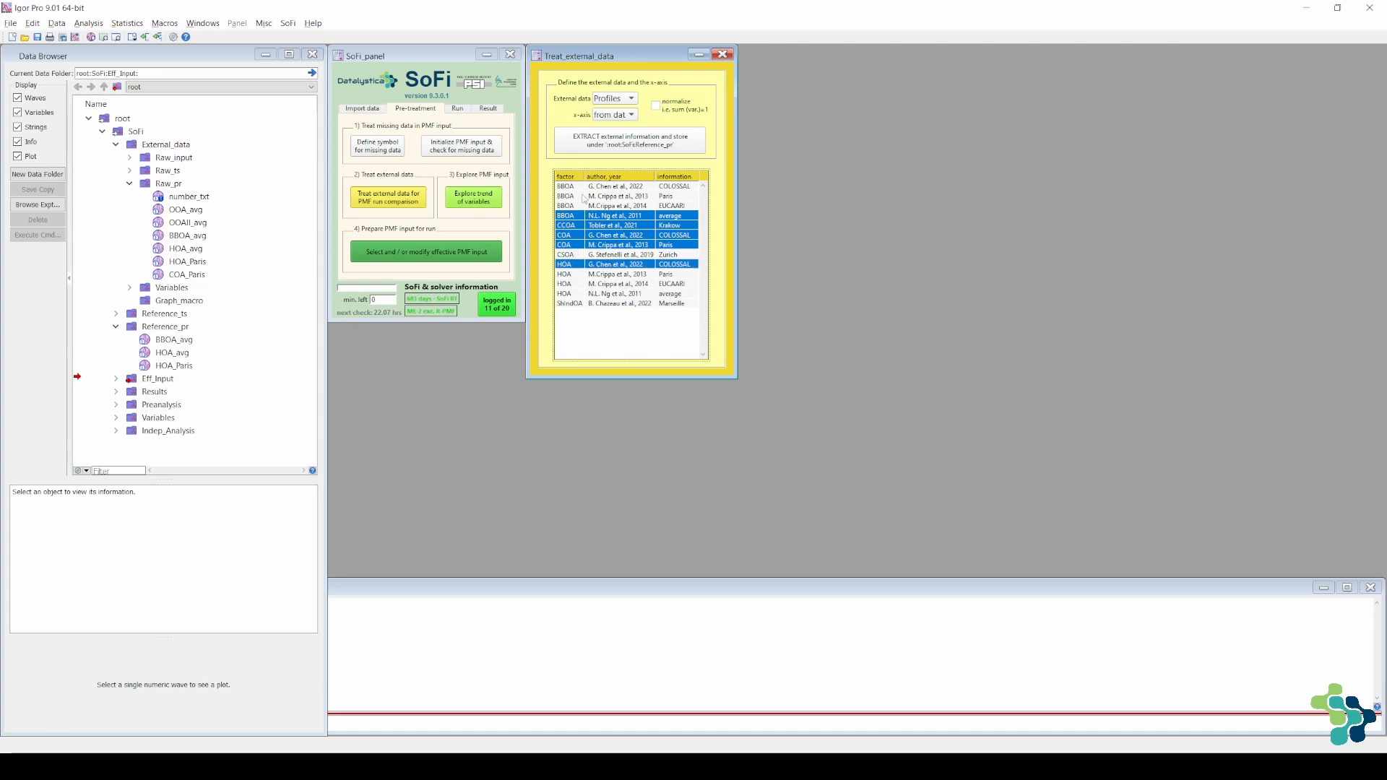
Extract the selected database profiles into Reference_pr, creating missing-ion waves for CCOA, COA and HOA with a maximum-intensity fraction of 0.2
left_click(591, 154)
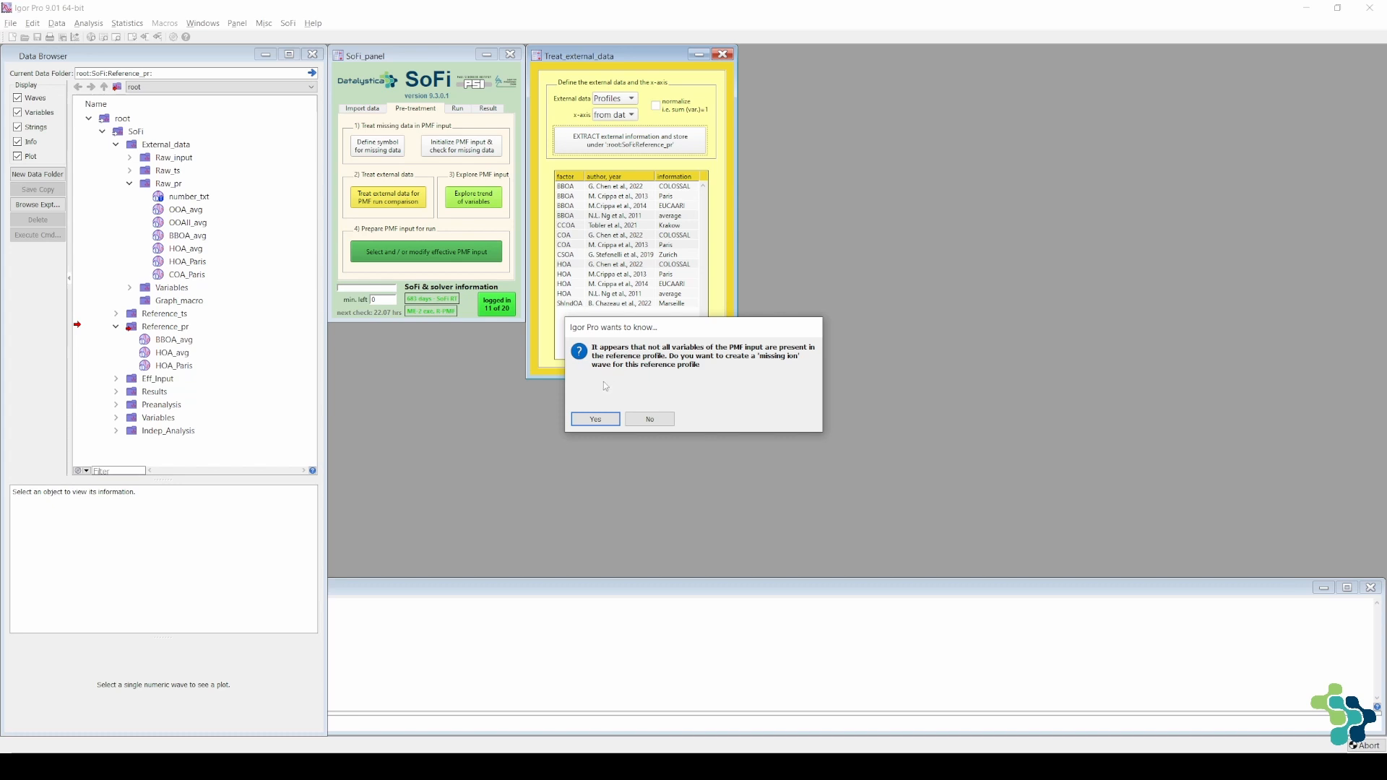
left_click(595, 422)
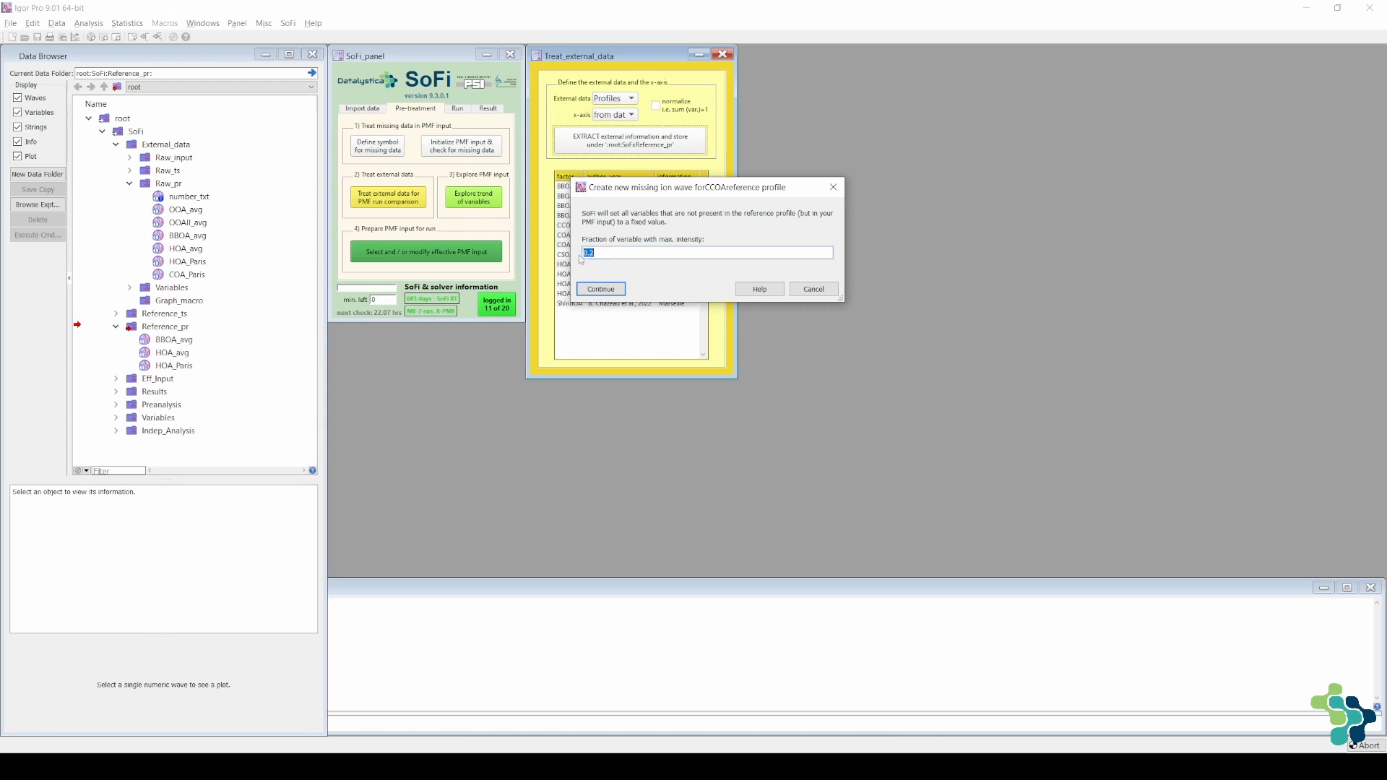
left_click(607, 289)
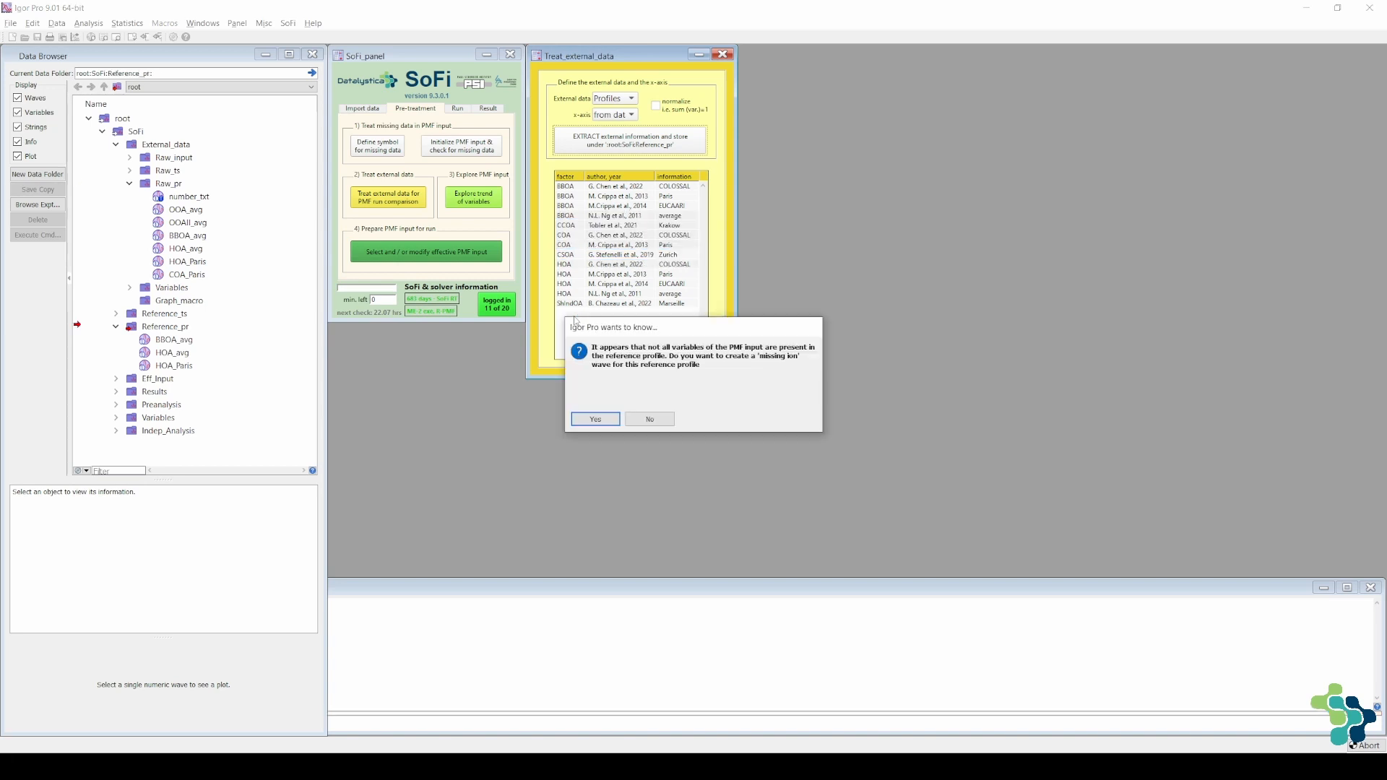
left_click(595, 419)
left_click(613, 289)
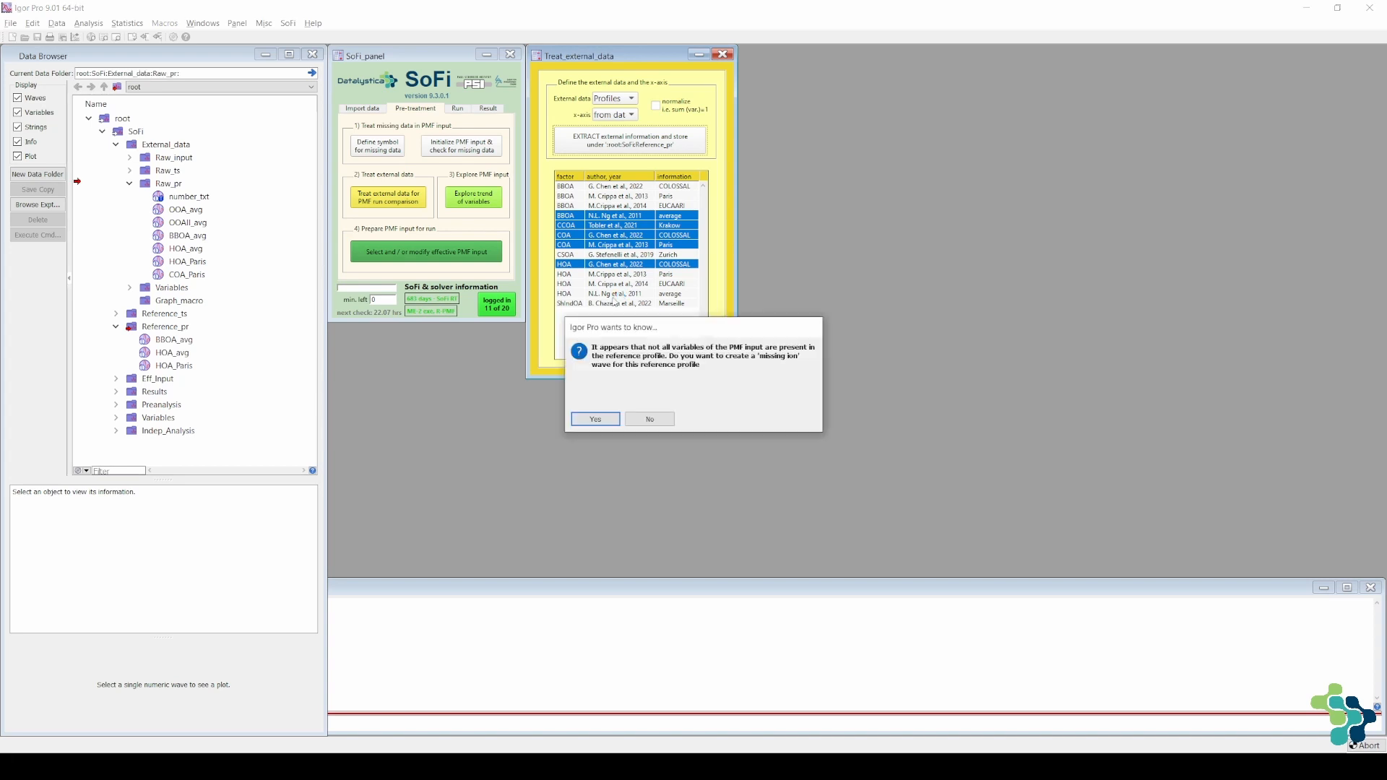
left_click(598, 417)
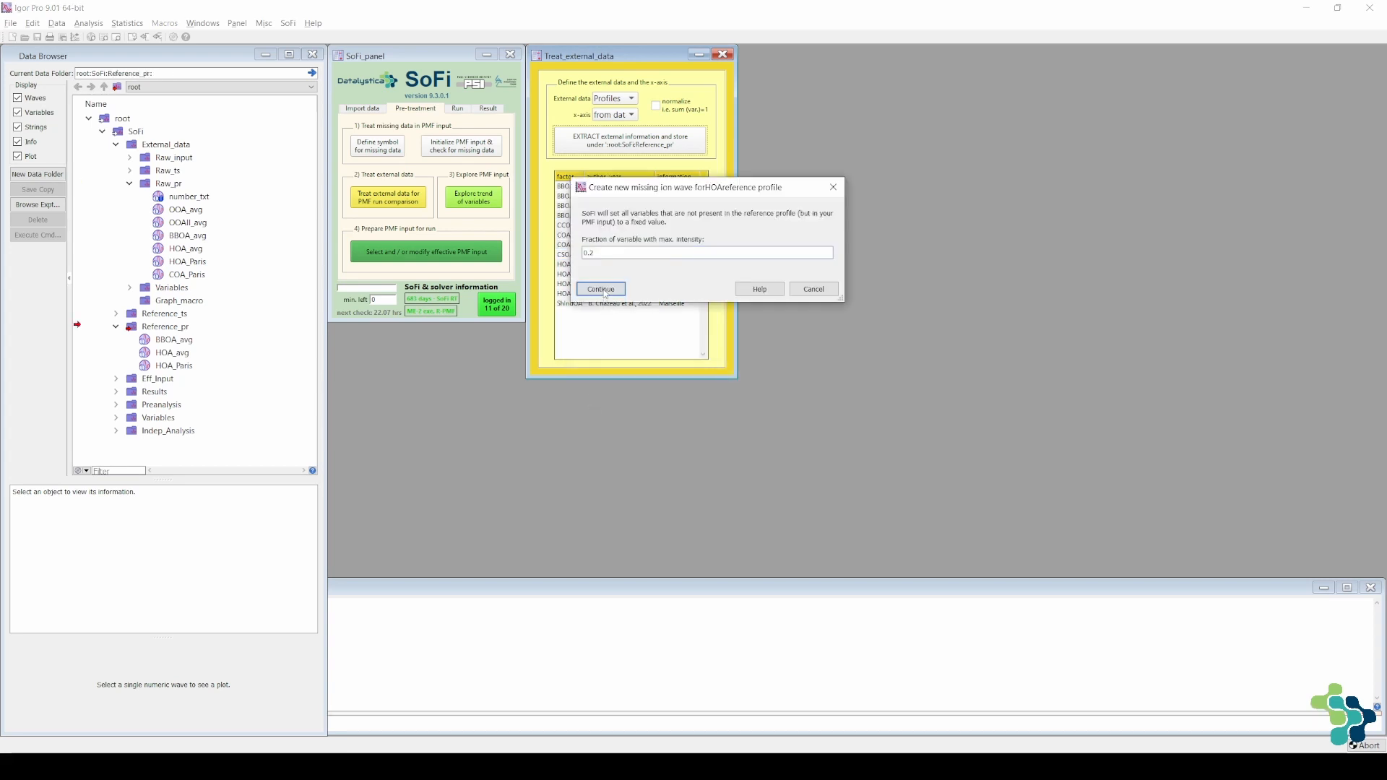
left_click(602, 290)
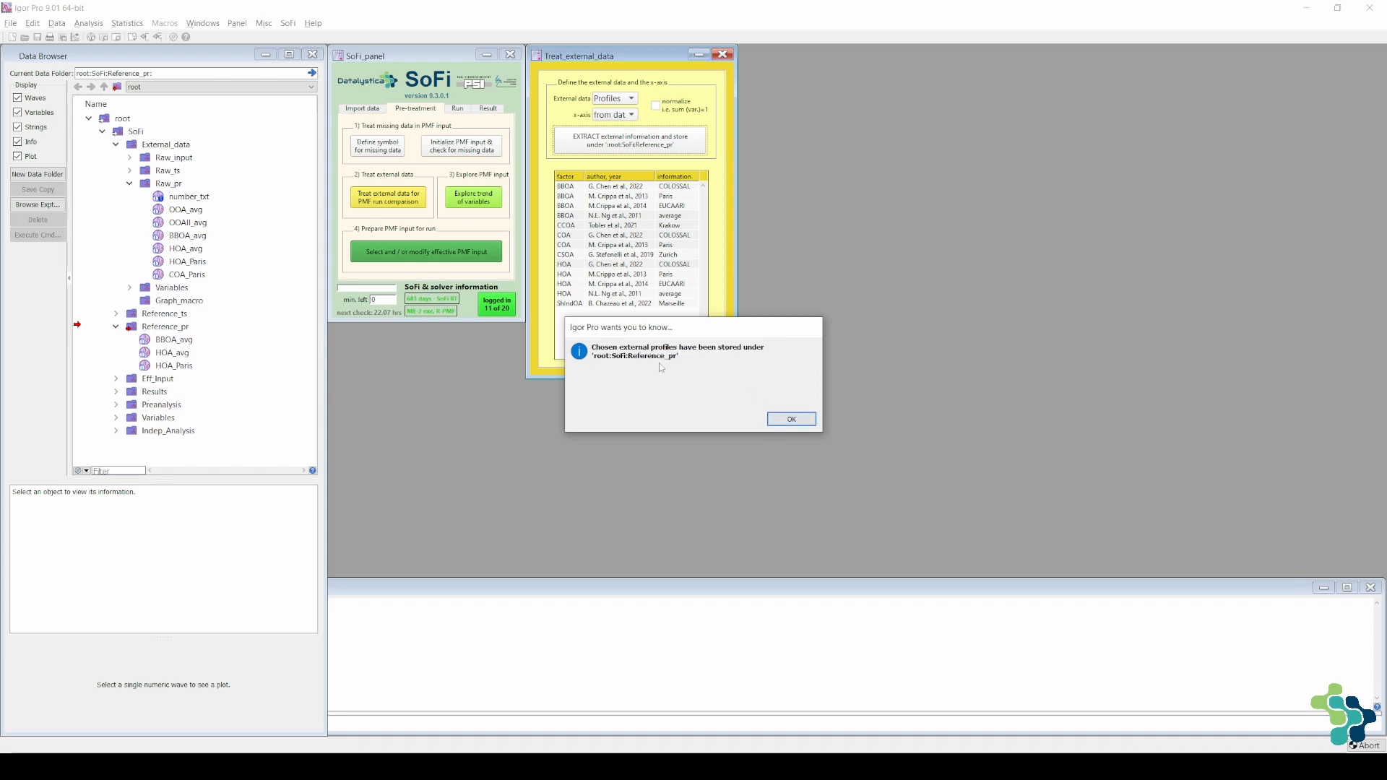
left_click(792, 421)
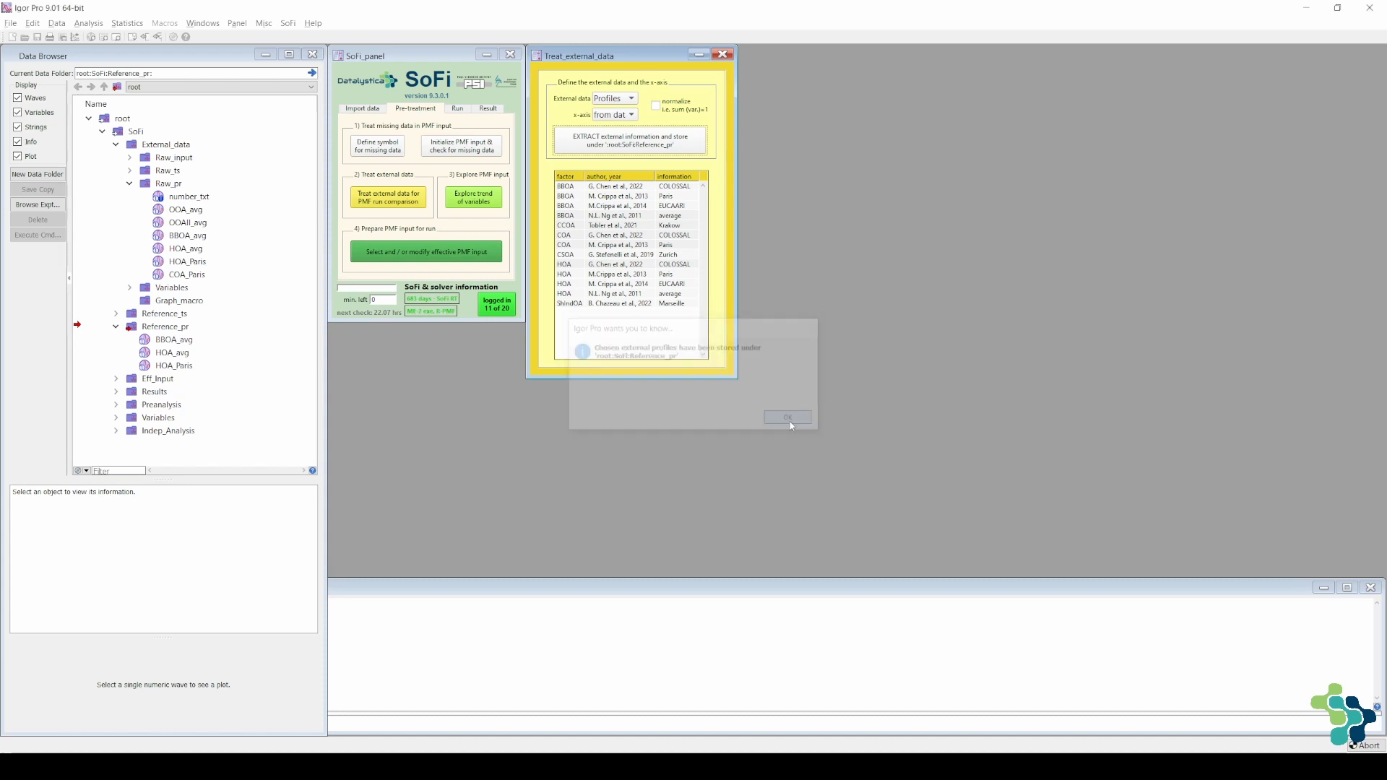
scroll(157, 362, "down", 3)
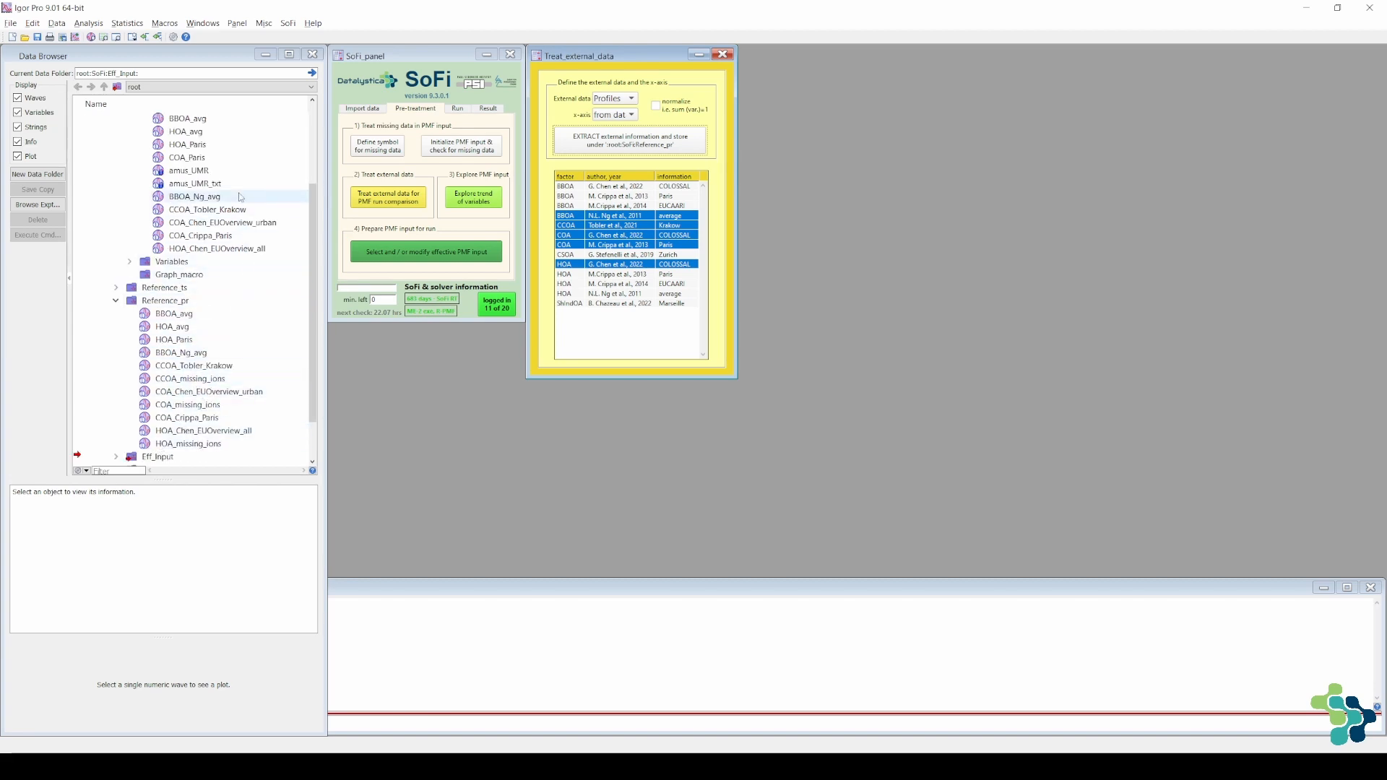
scroll(170, 195, "up", 2)
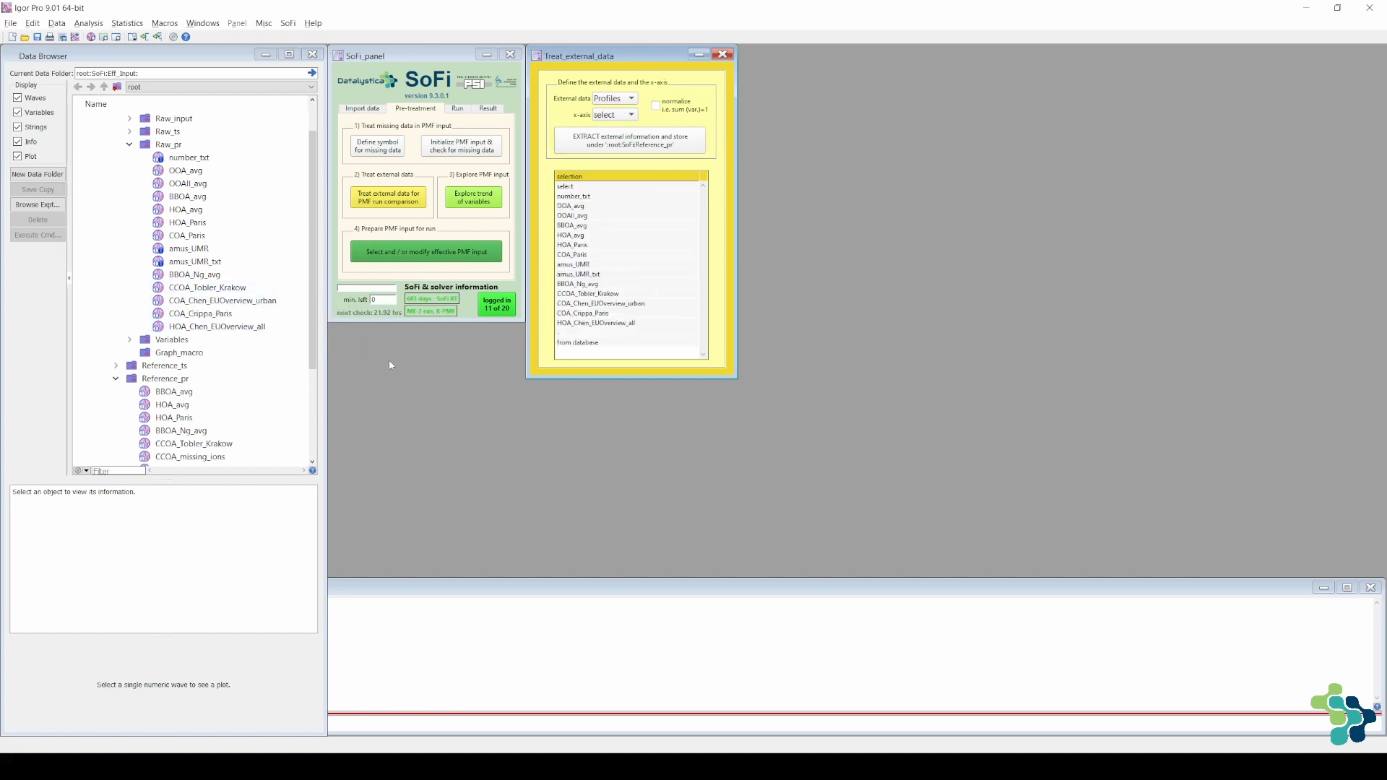
Change the external data to time series with ACSM_tseries as the x-axis
left_click(615, 98)
left_click(617, 126)
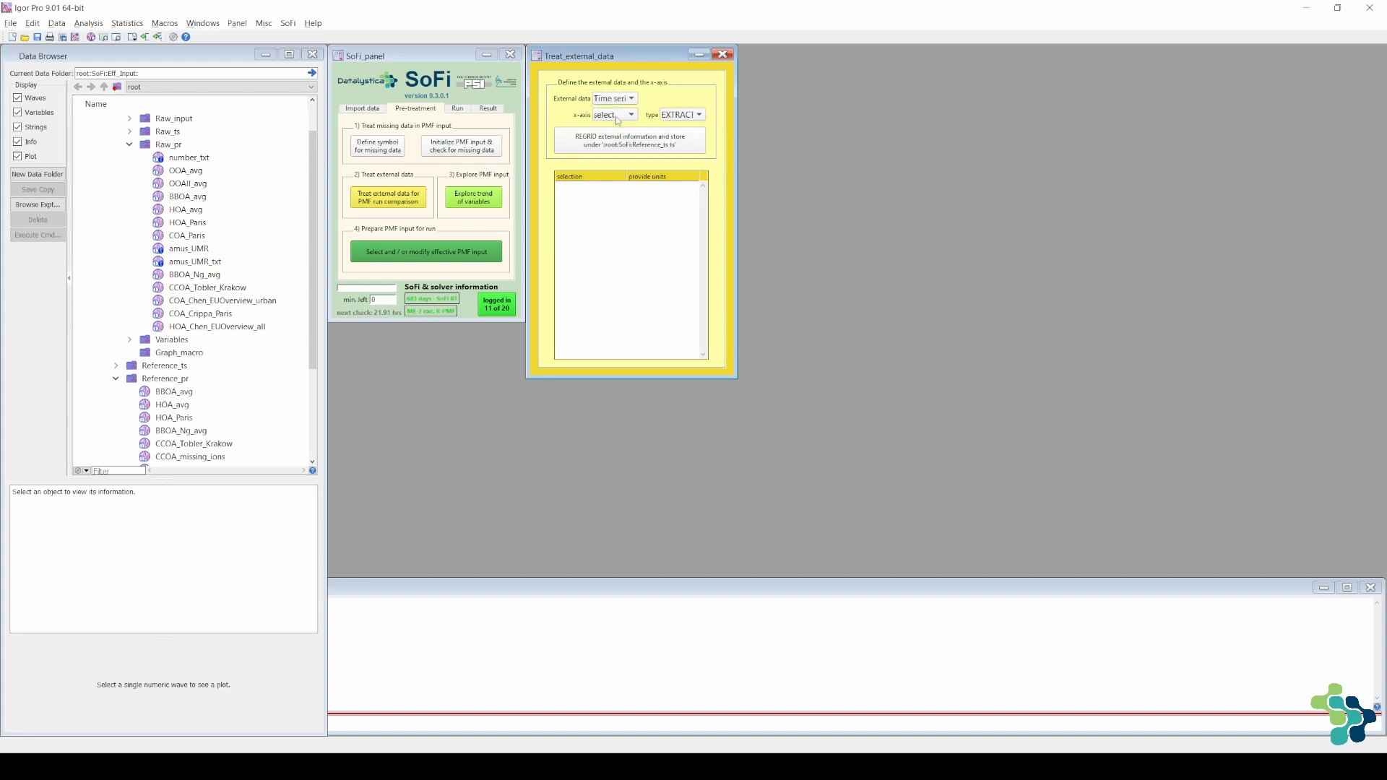
left_click(615, 115)
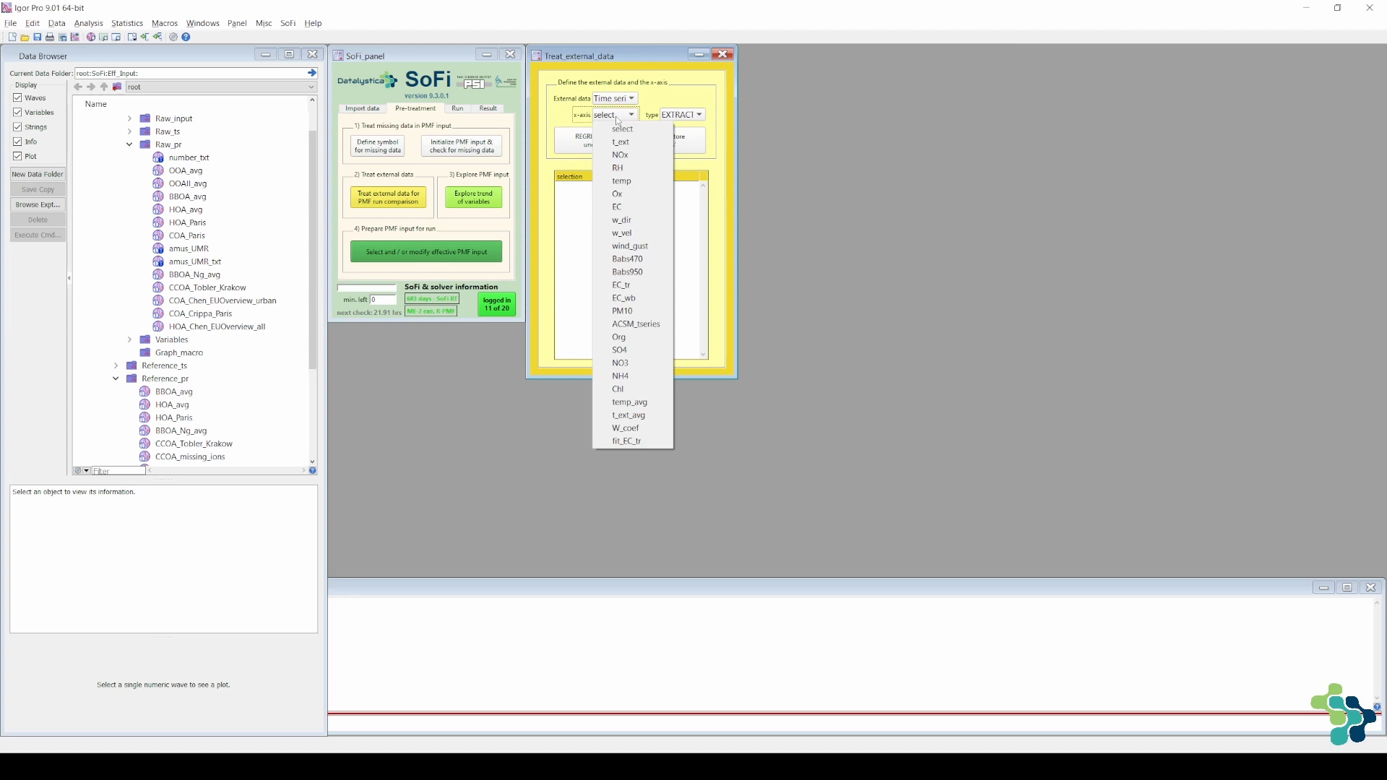
left_click(630, 325)
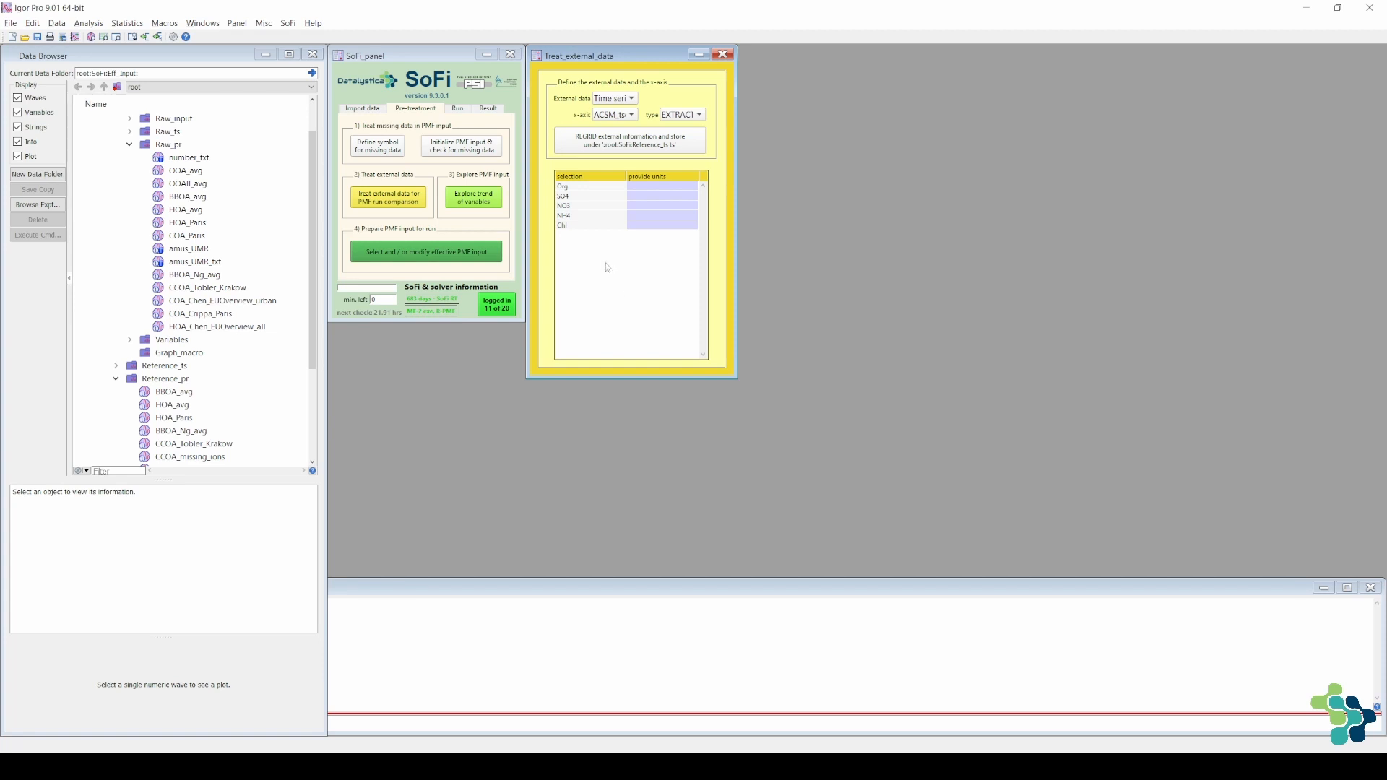
Regrid the Chl series using EXTRACT (same timepoints), close its control plot, and expand the Reference_ts folder in the data tree
left_click(587, 226)
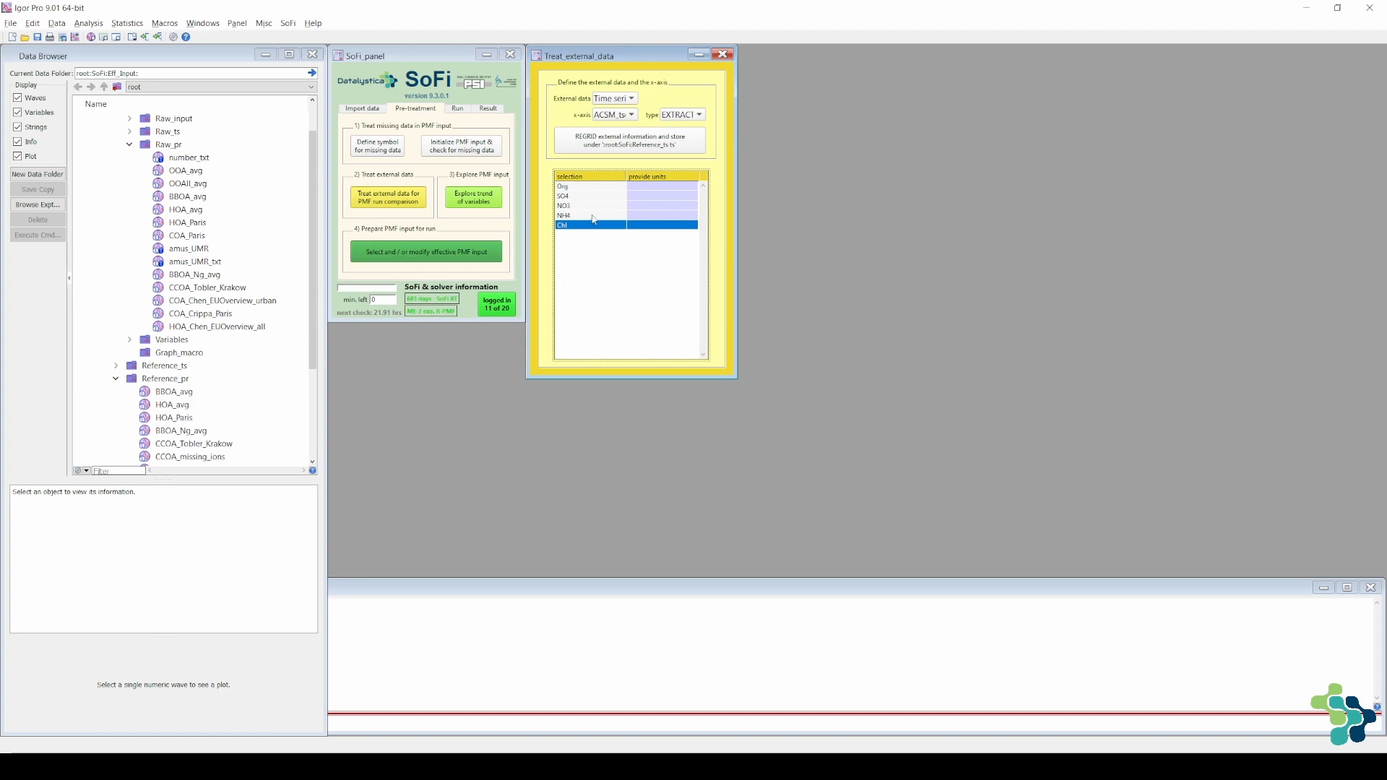
left_click(688, 117)
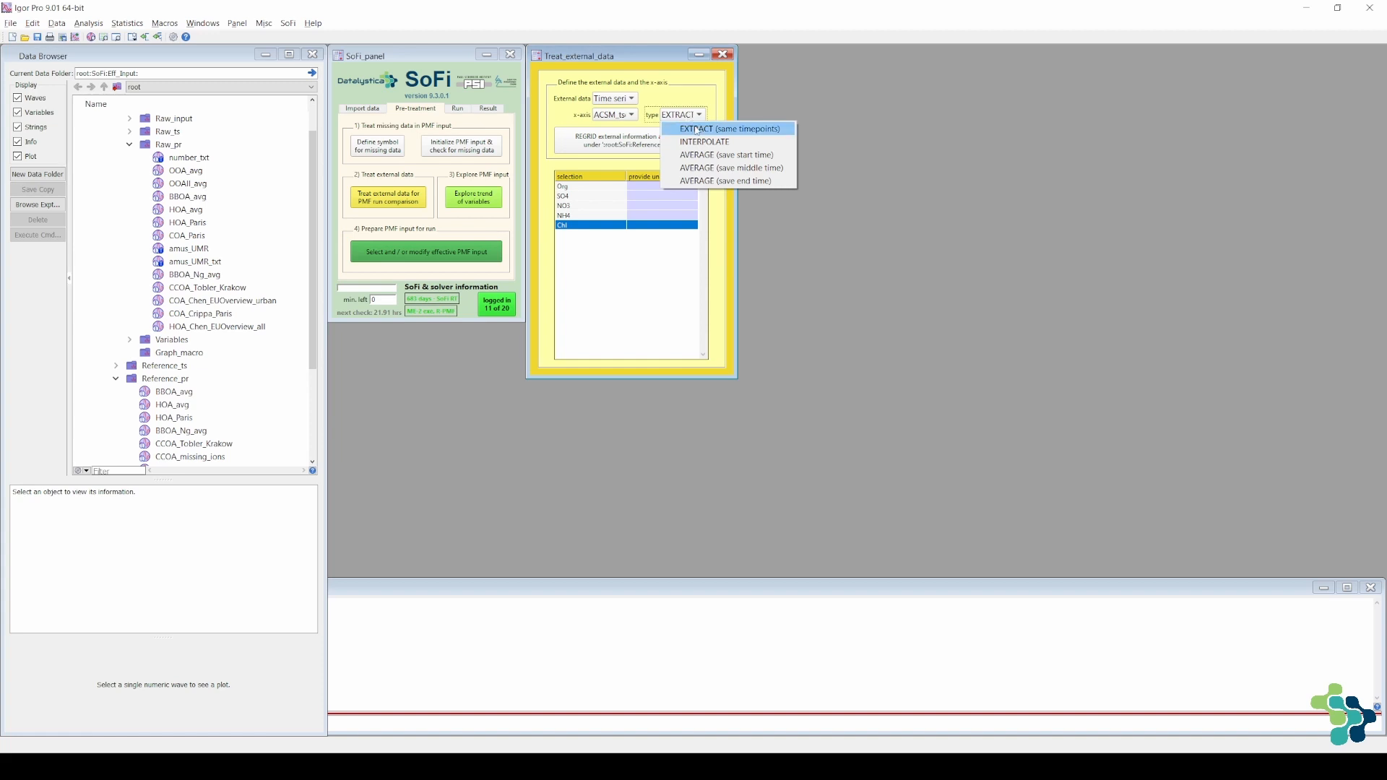
left_click(698, 130)
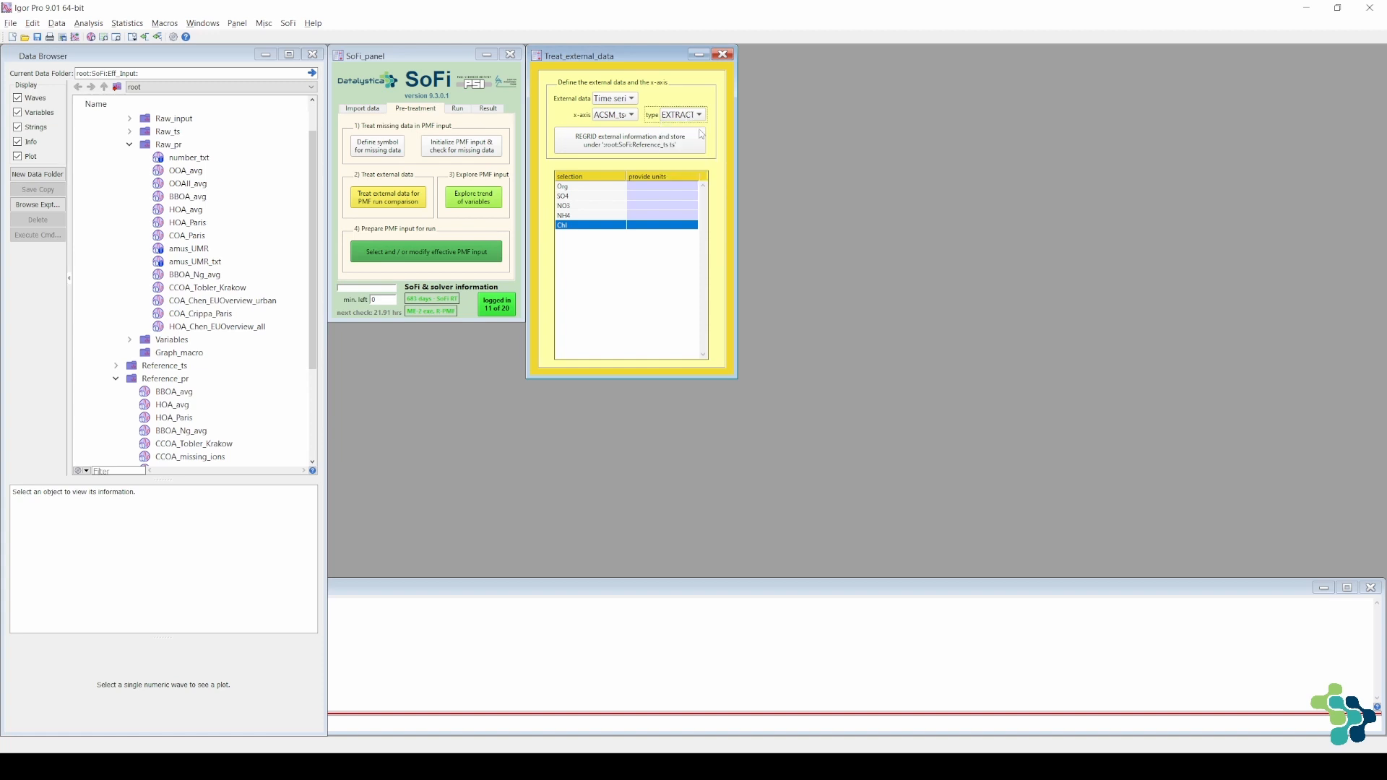
left_click(603, 148)
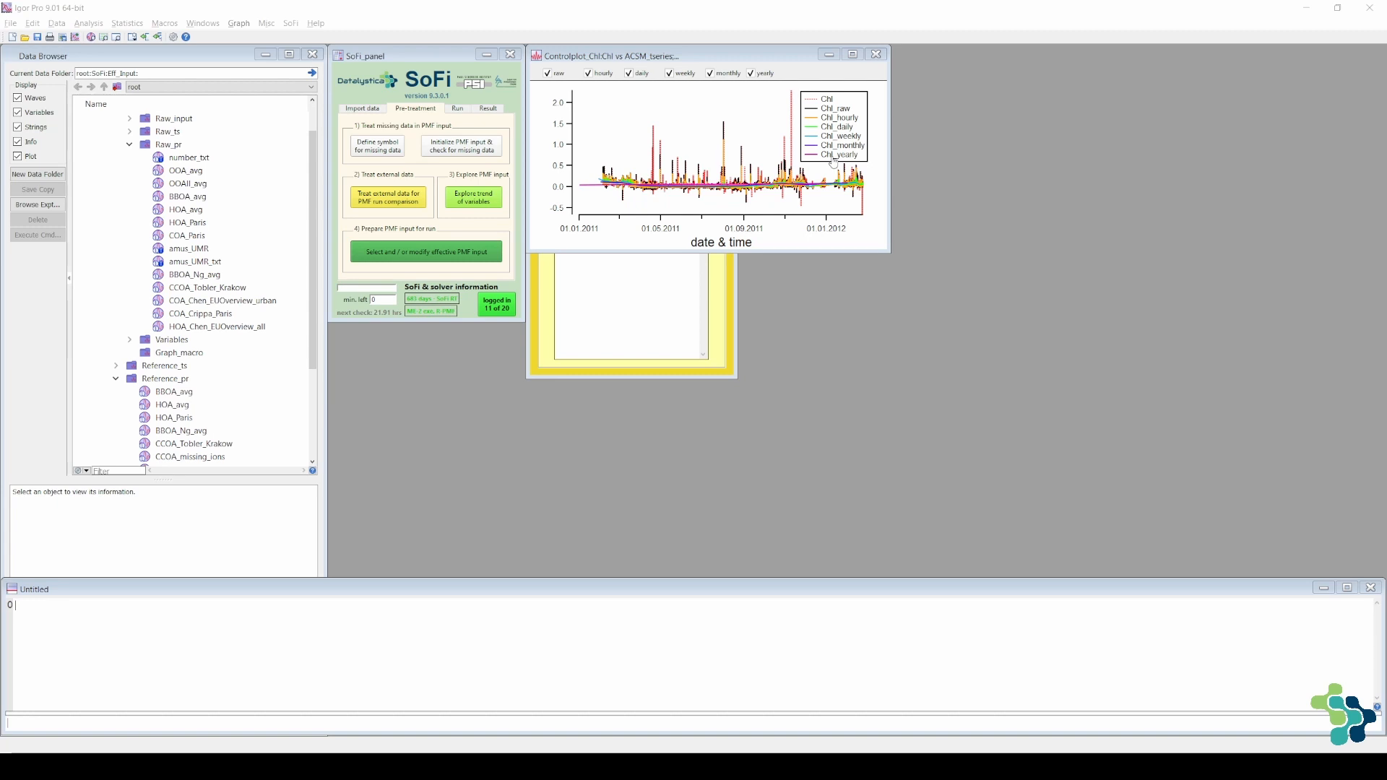
left_click(876, 54)
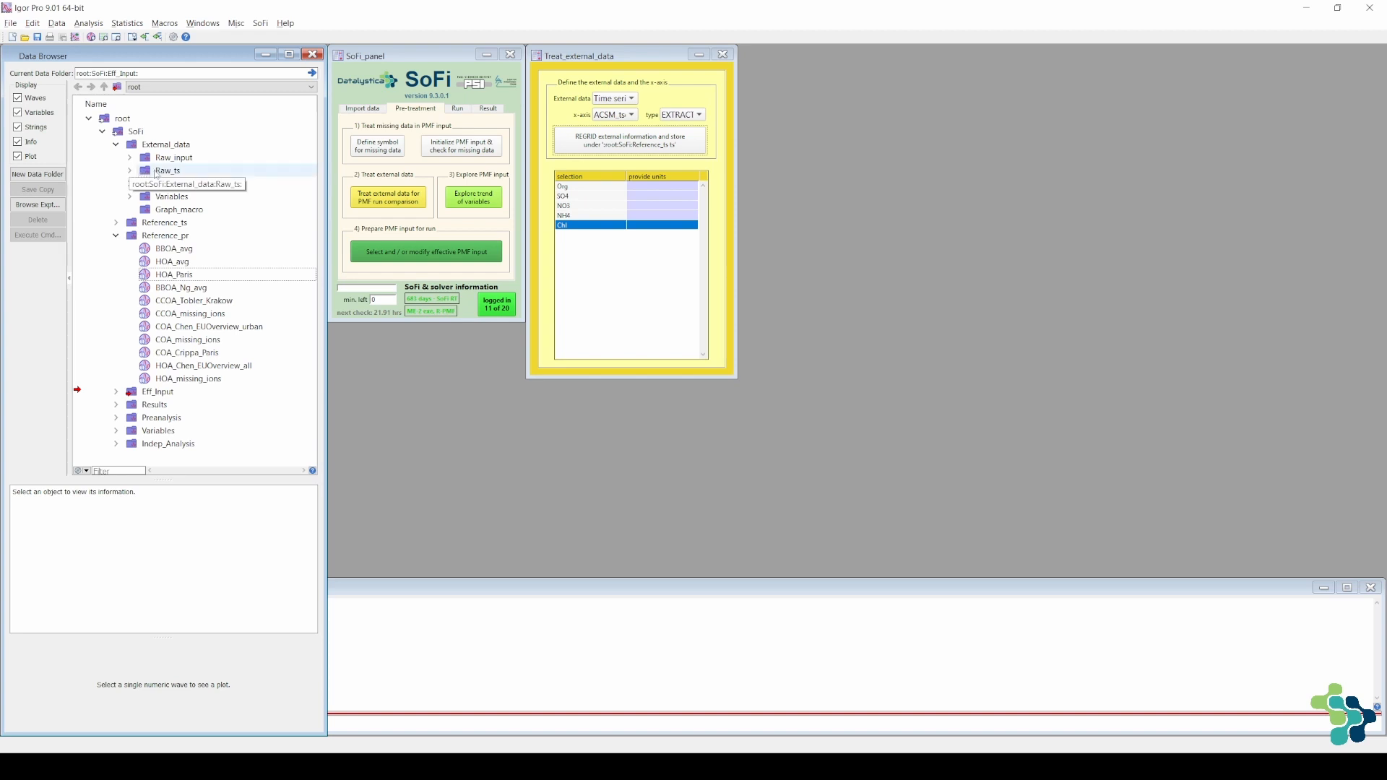
left_click(116, 236)
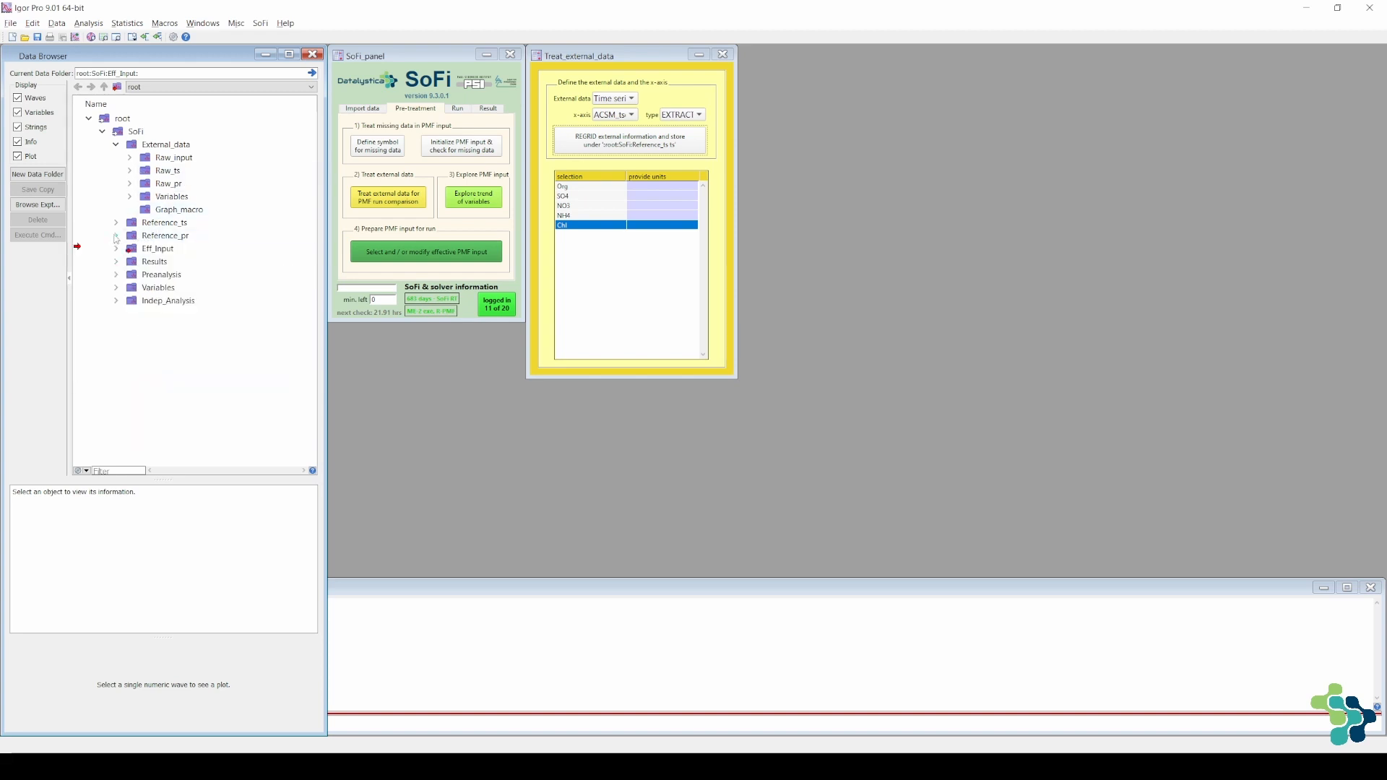
left_click(116, 222)
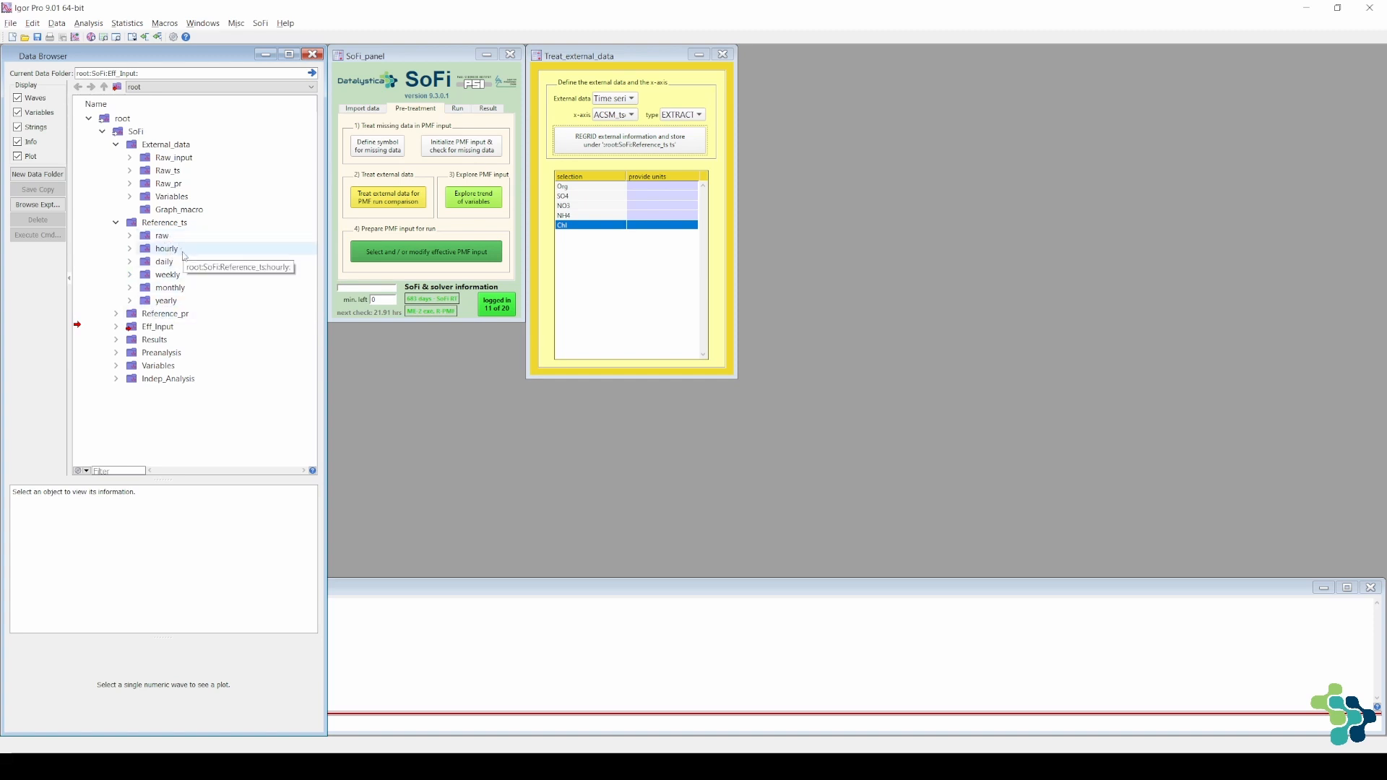
Regrid the NOx series with t_ext as the x-axis using AVERAGE (save end time), and close its control plot
left_click(618, 117)
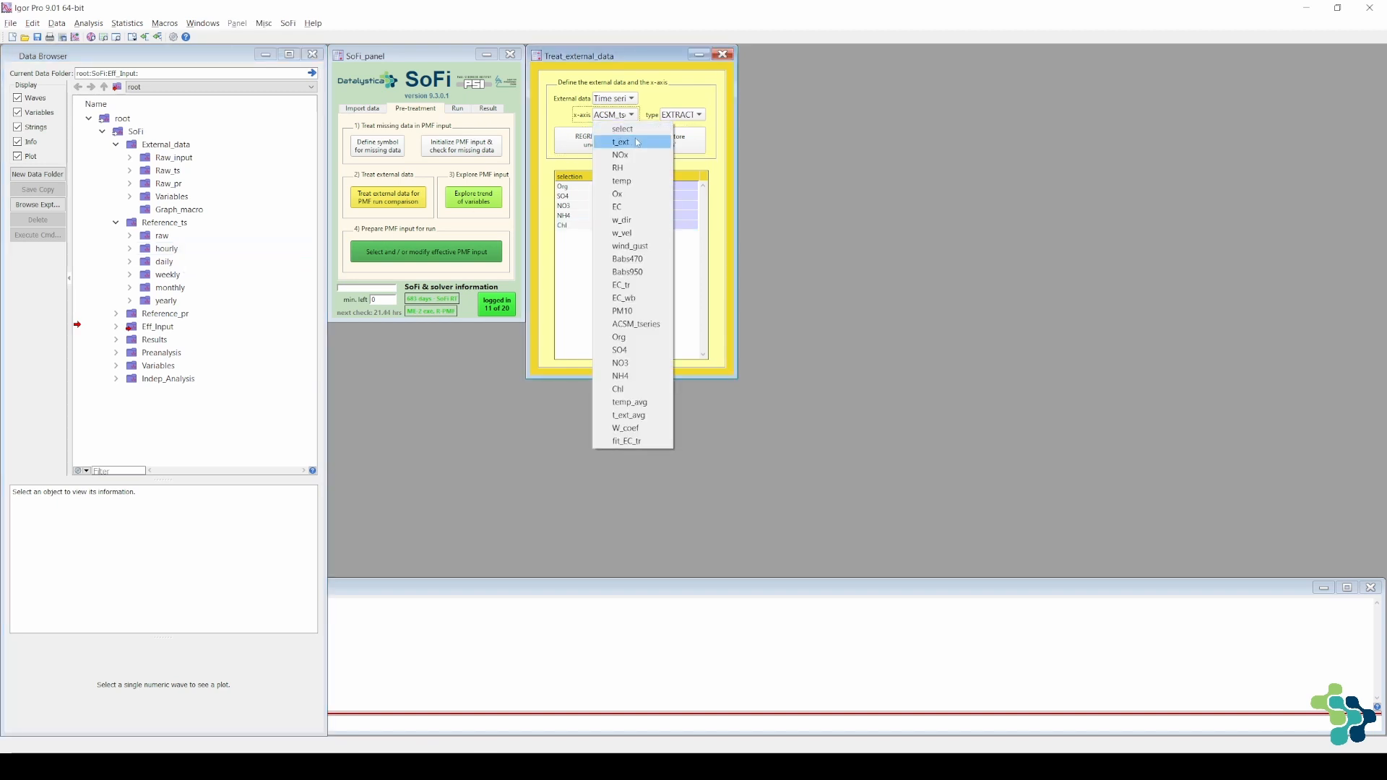
left_click(635, 146)
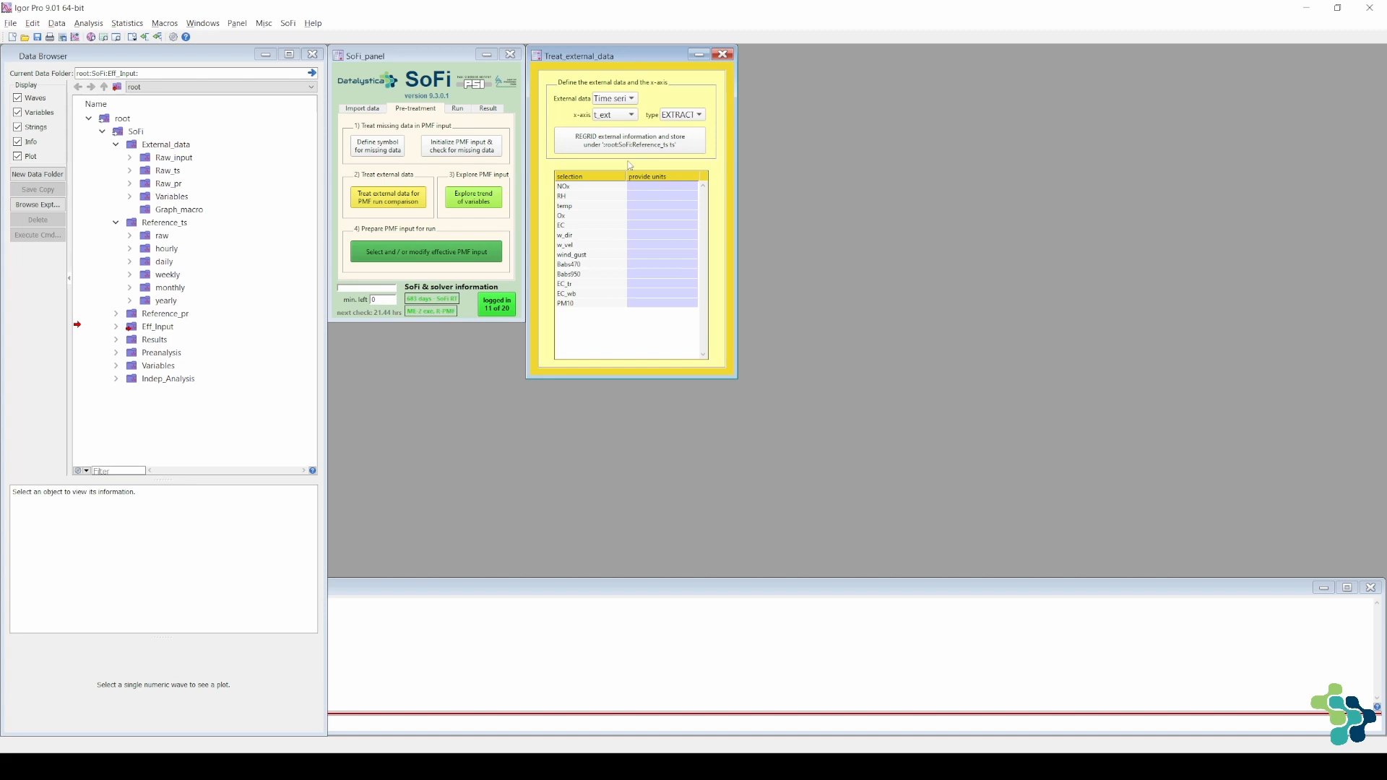
left_click(602, 189)
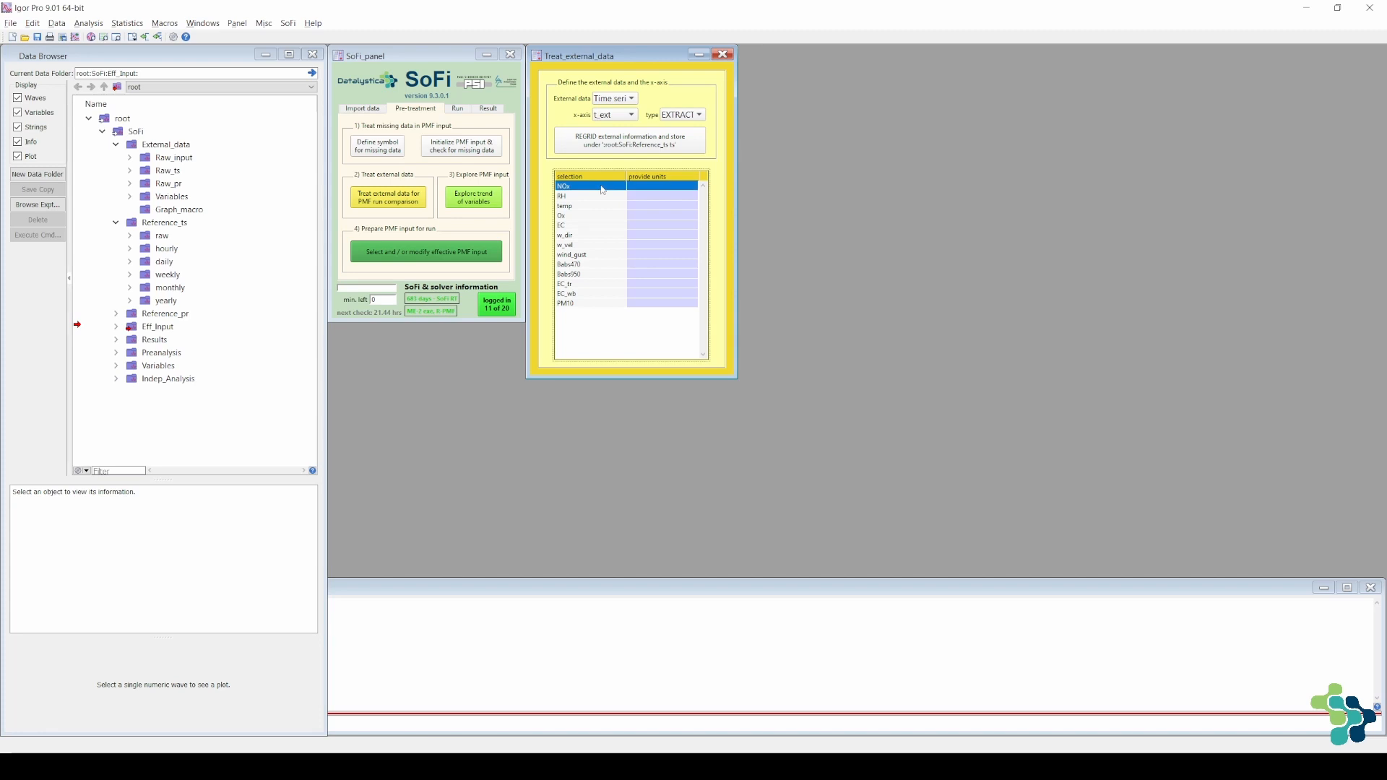
left_click(671, 115)
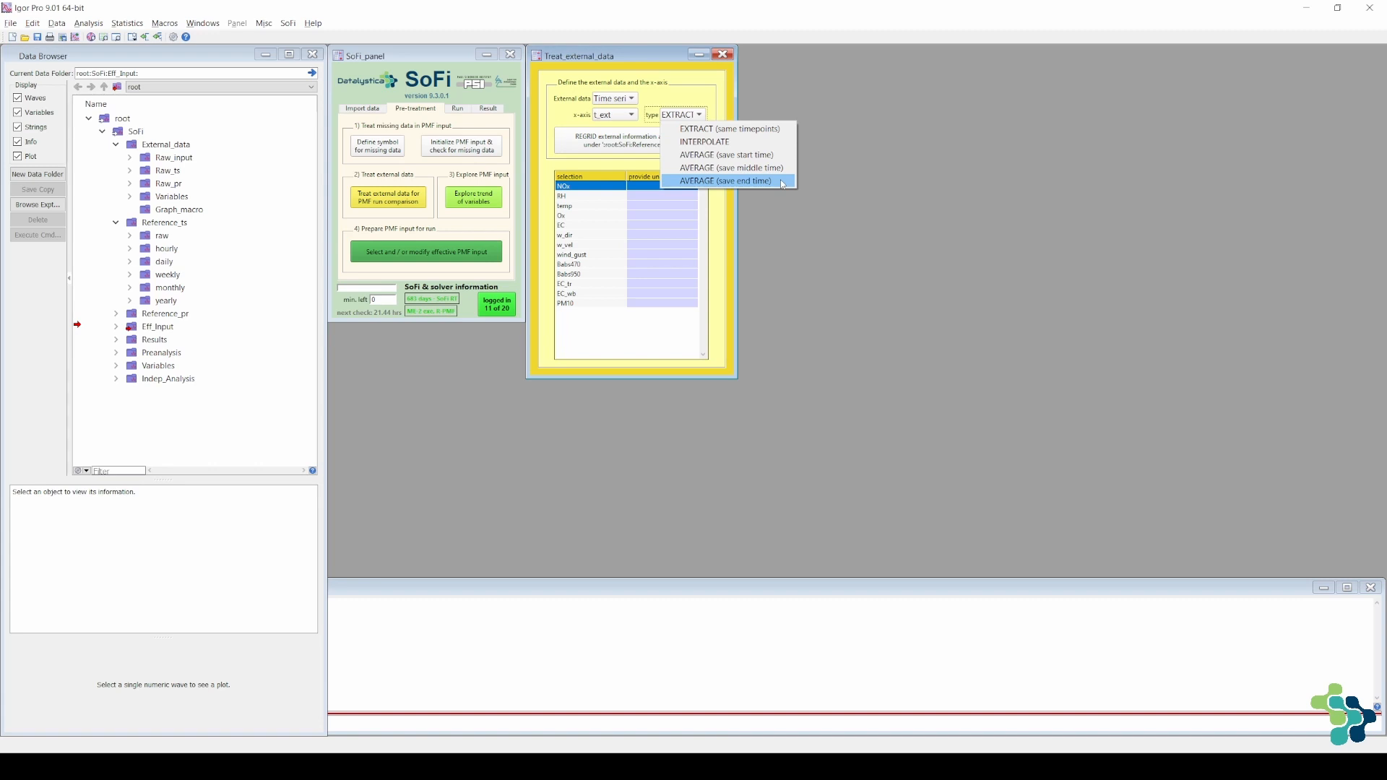
left_click(783, 181)
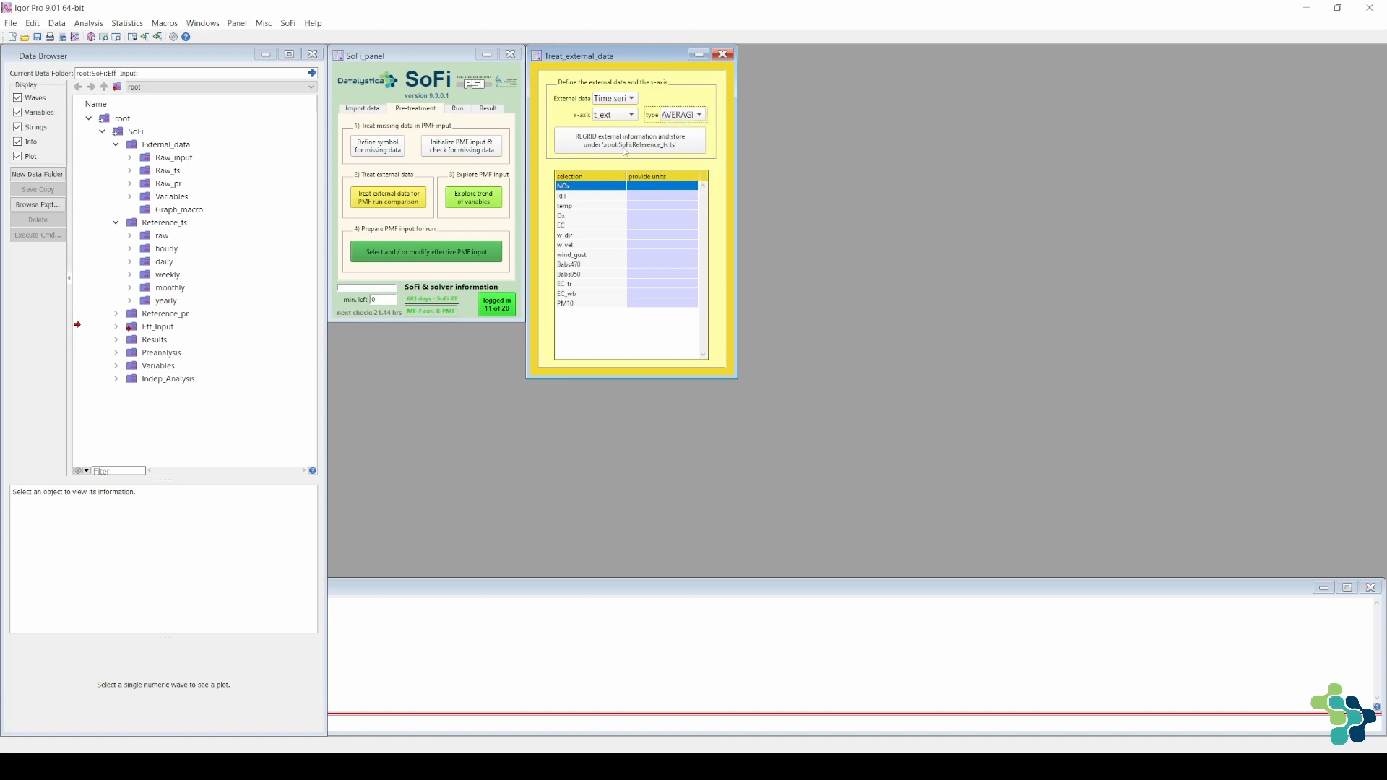
left_click(626, 152)
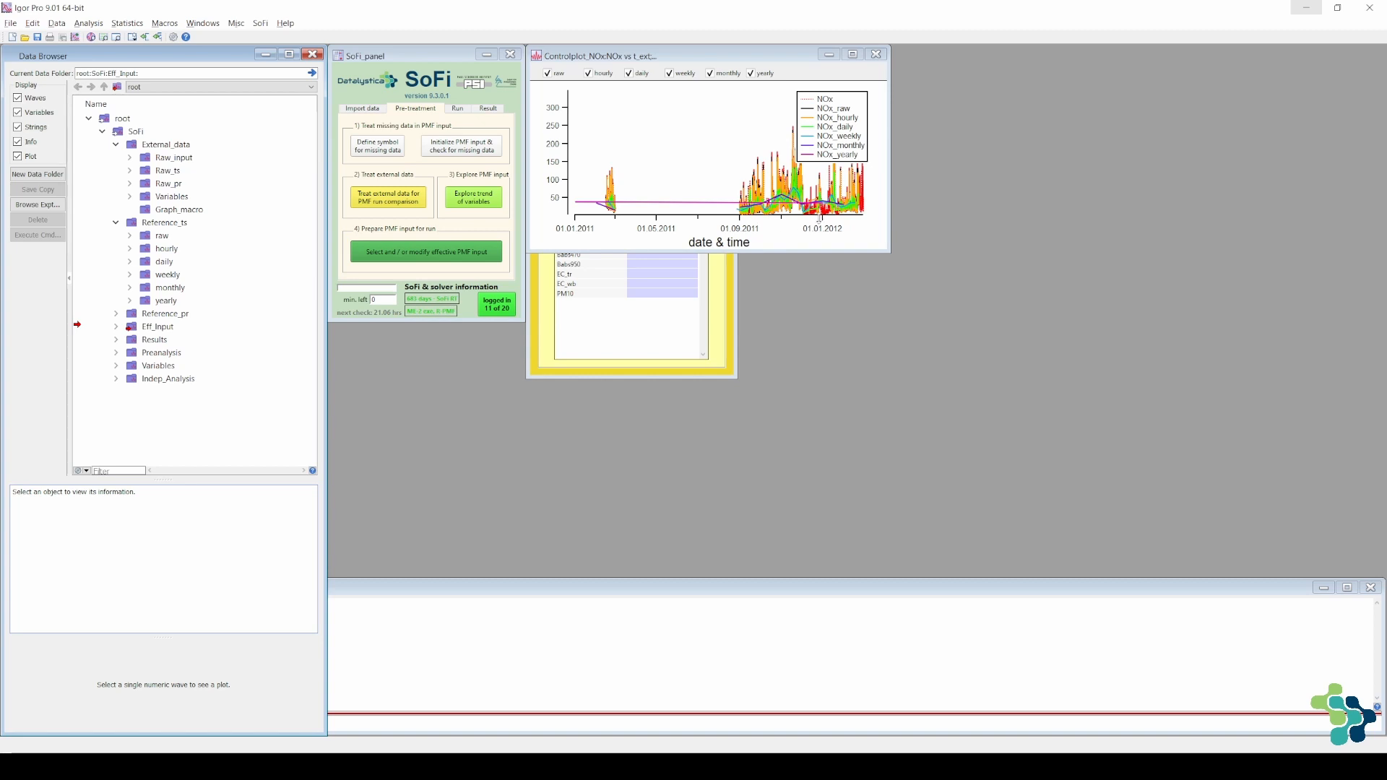
scroll(820, 217, "up", 6)
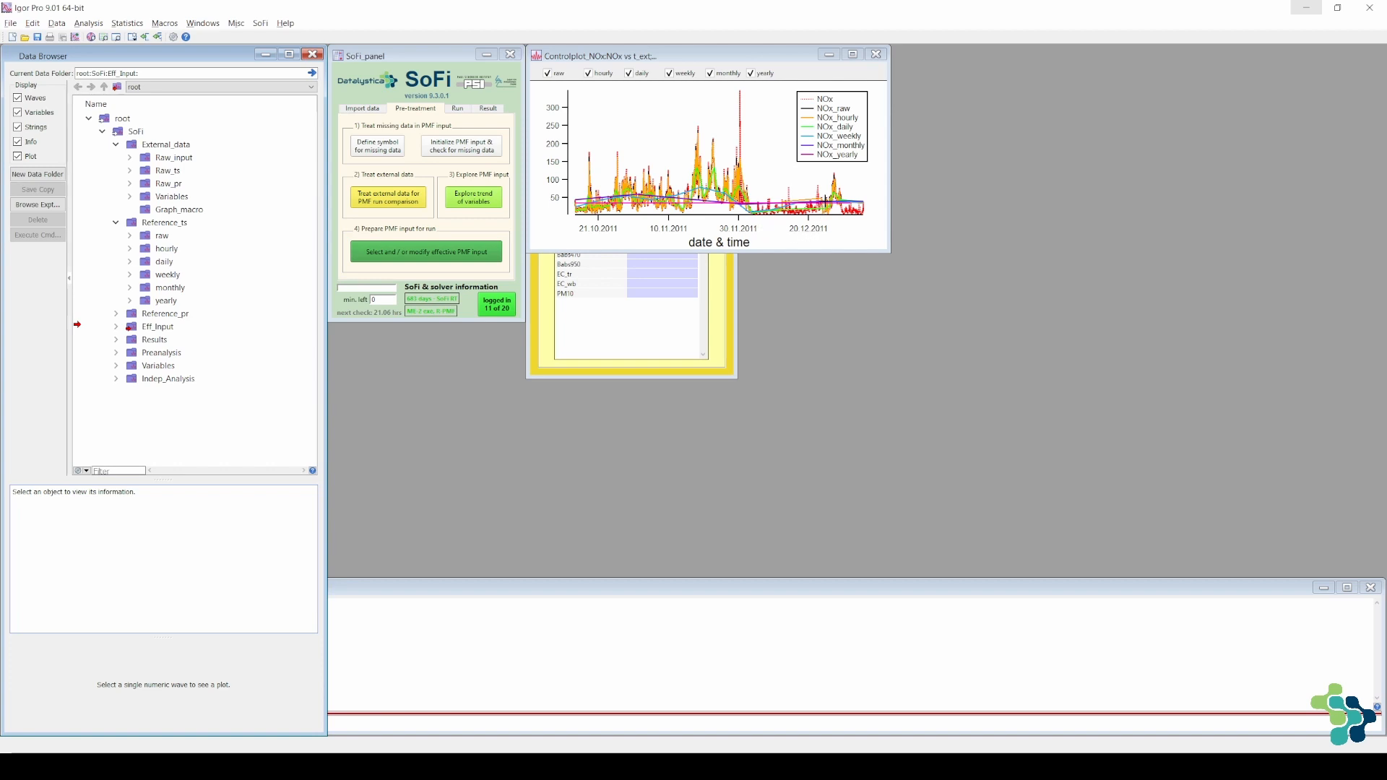
left_click(876, 55)
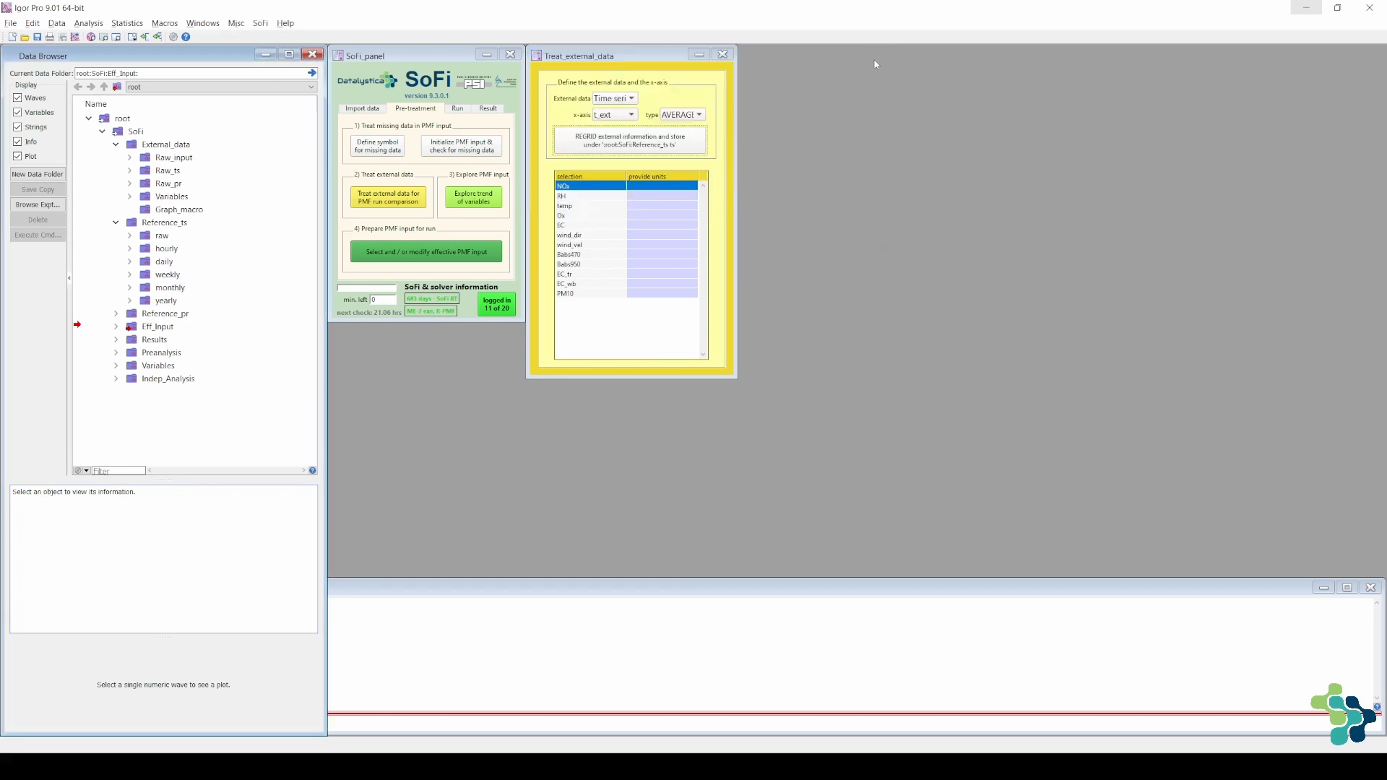
Regrid the temp_avg series with t_ext_avg as the x-axis using INTERPOLATE, and close its control plot
left_click(599, 239)
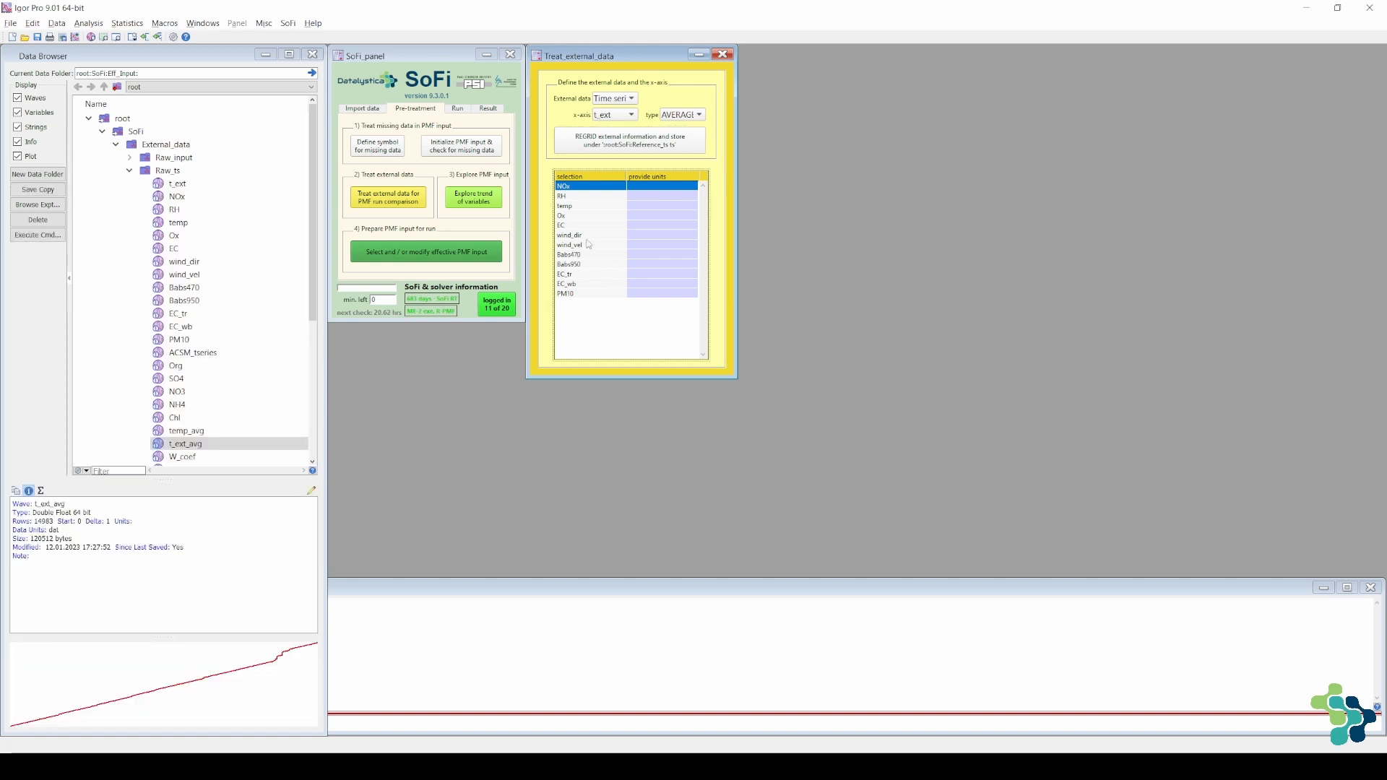
left_click(630, 118)
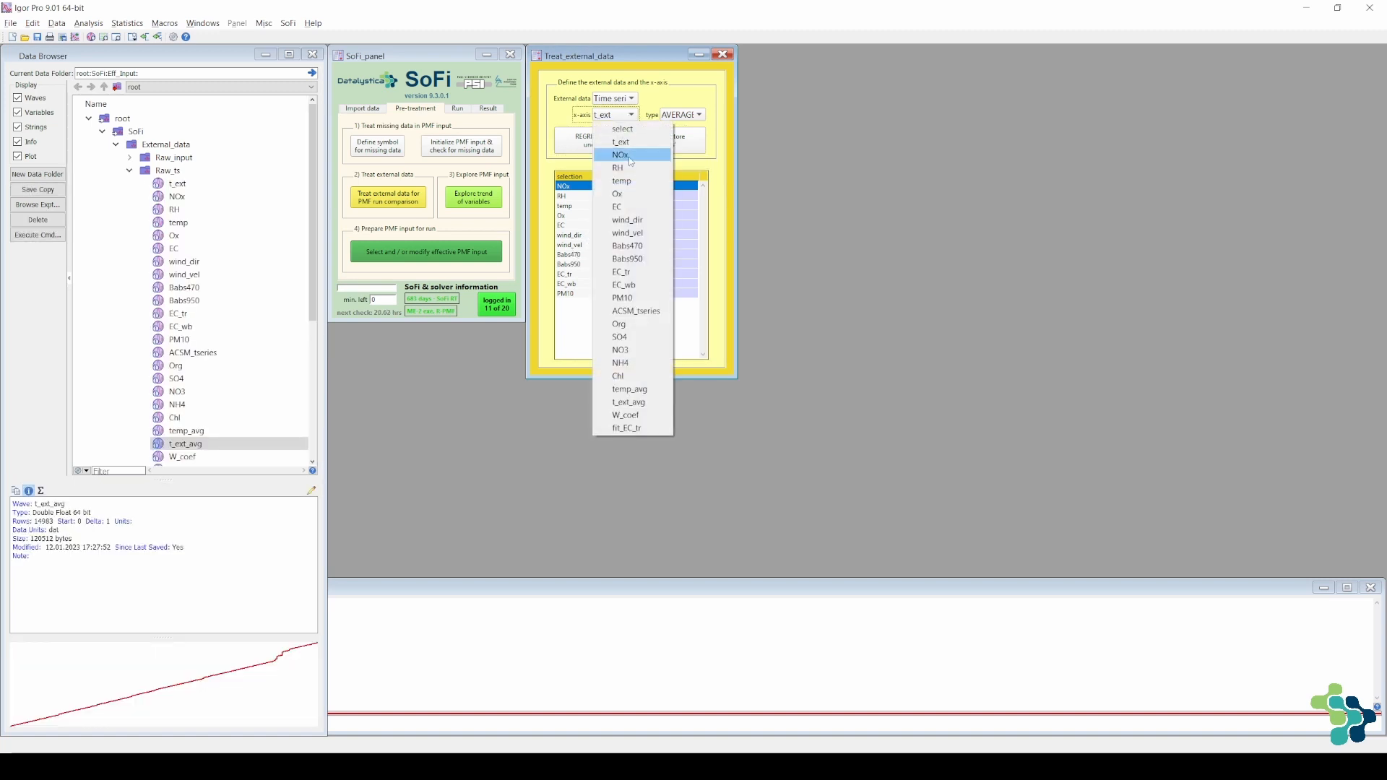
left_click(650, 412)
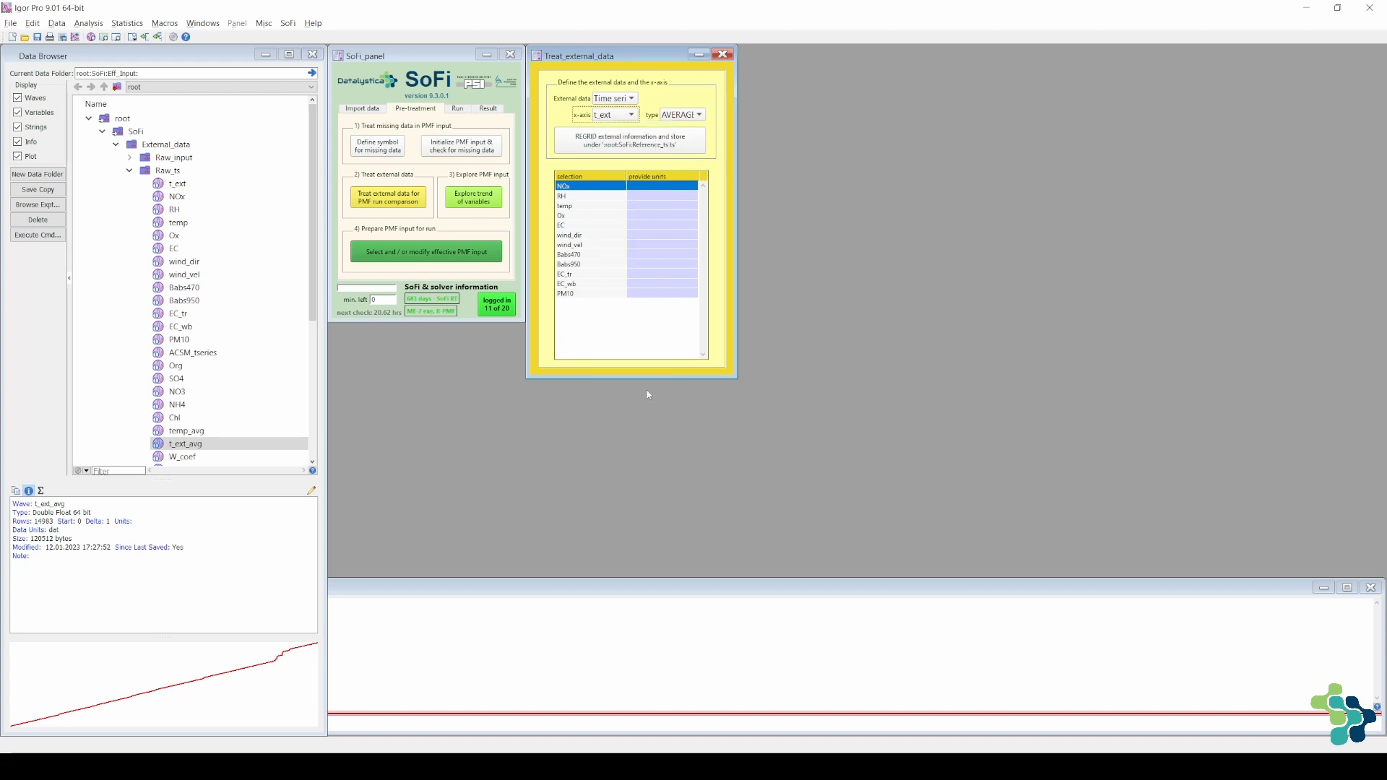
left_click(686, 121)
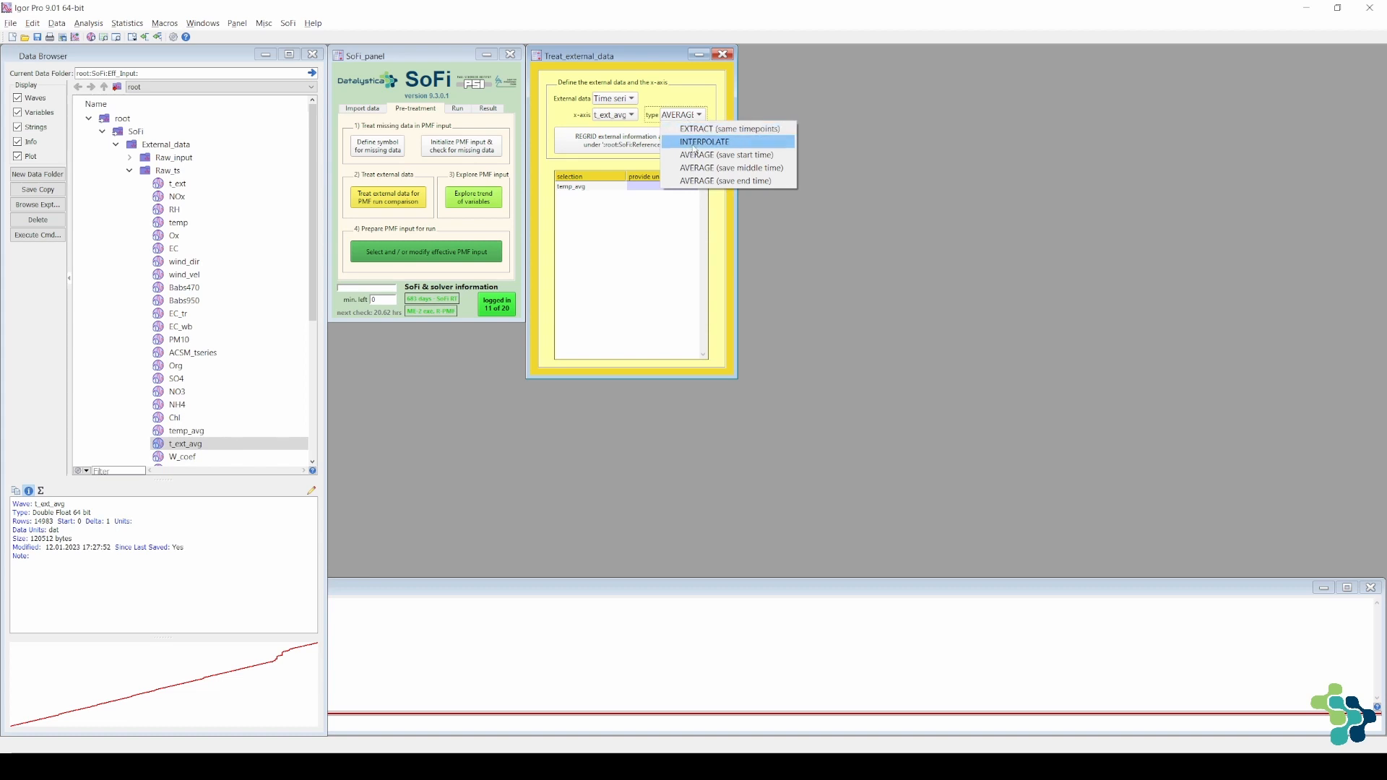
left_click(694, 144)
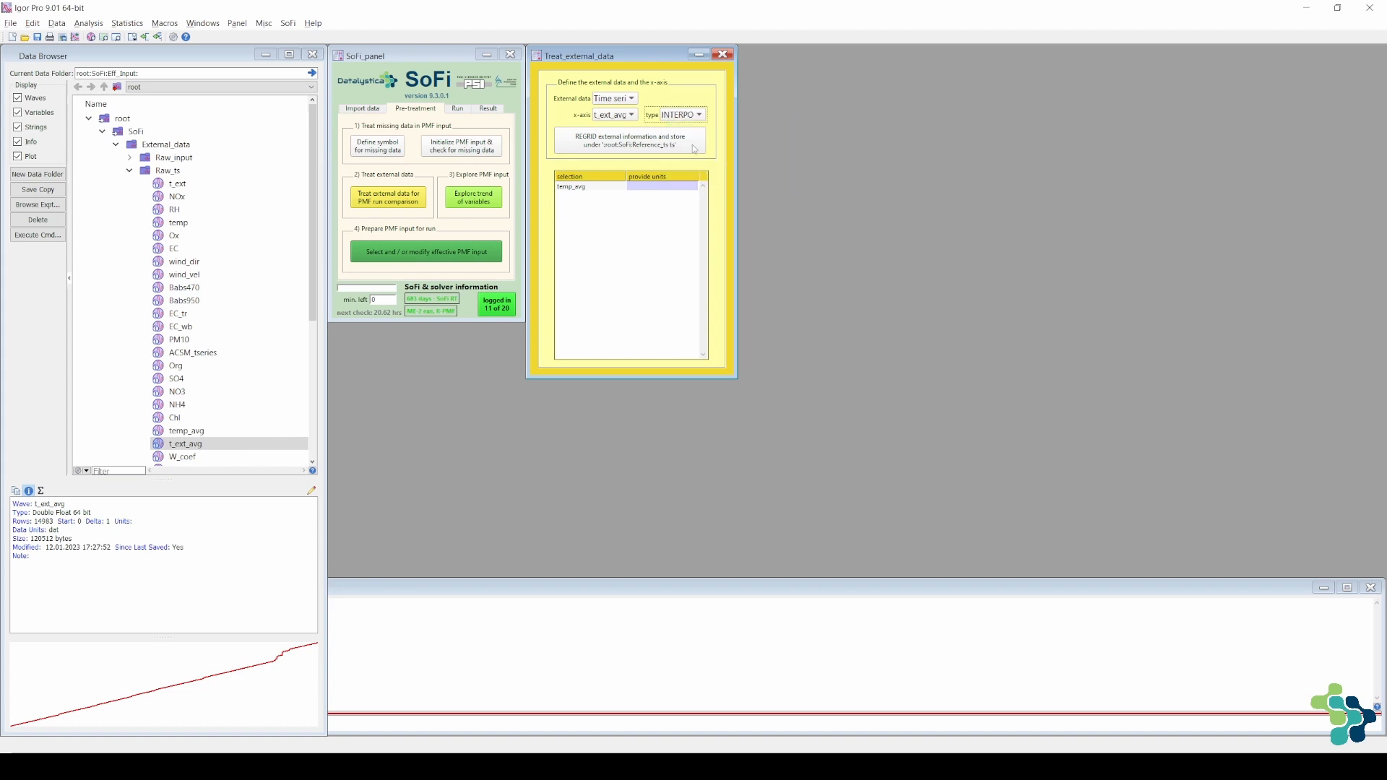
left_click(605, 192)
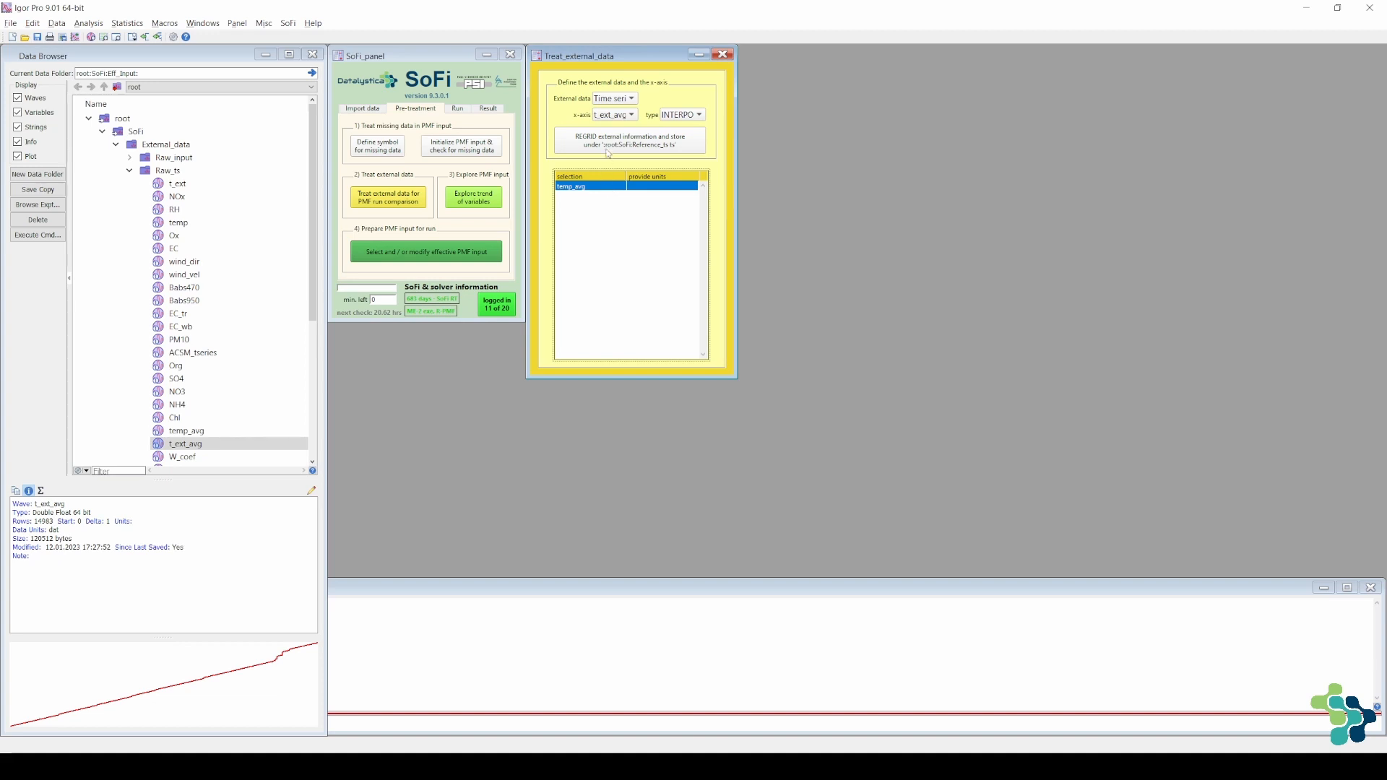
left_click(608, 153)
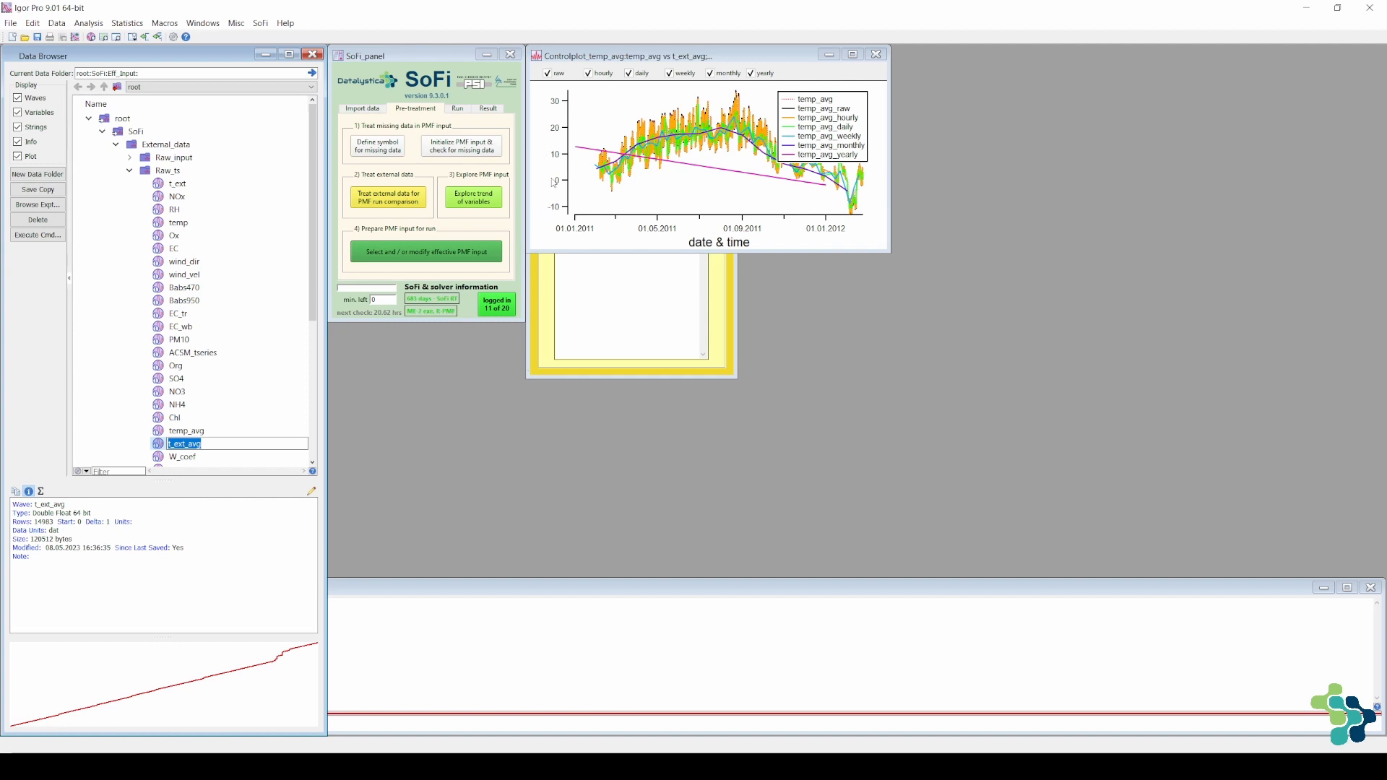
left_click(876, 55)
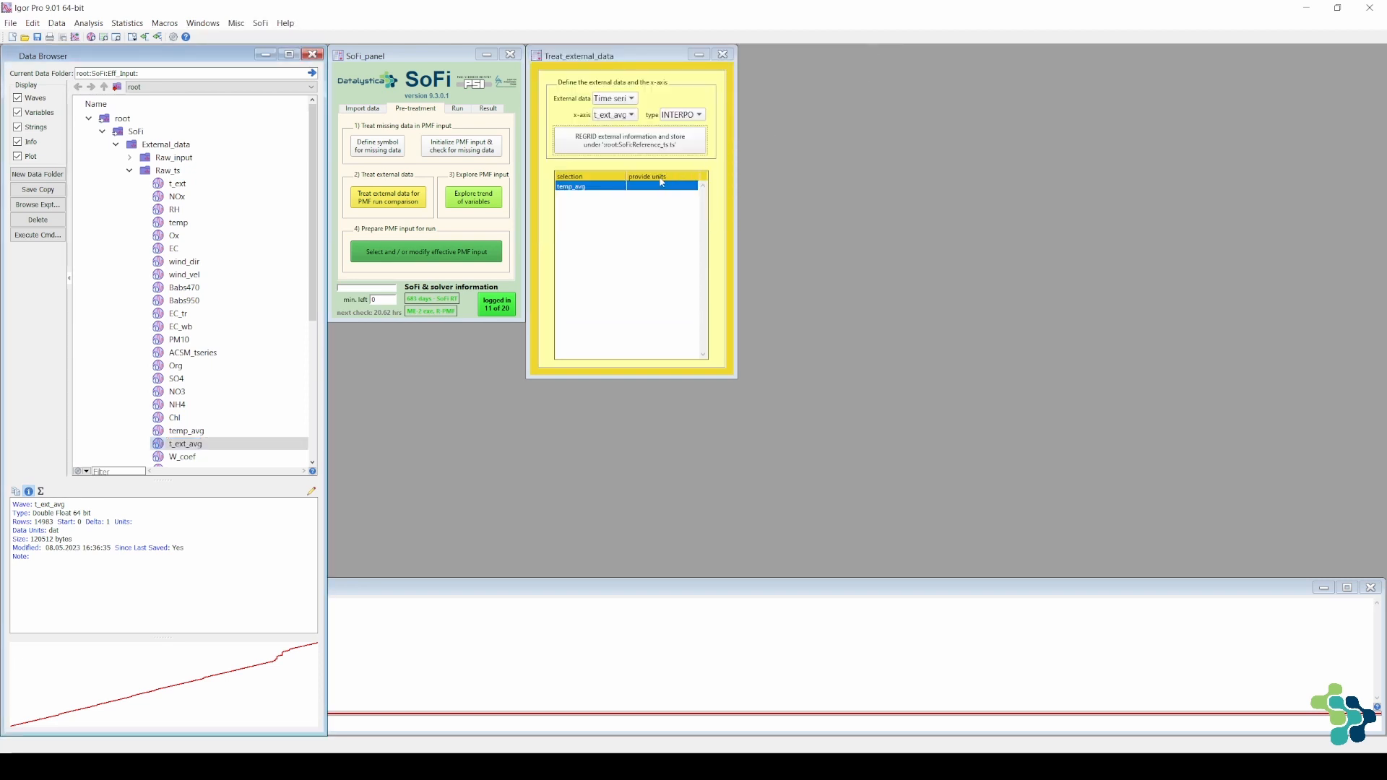
Set the units of temp_avg to °C and regrid the series again
left_click(635, 187)
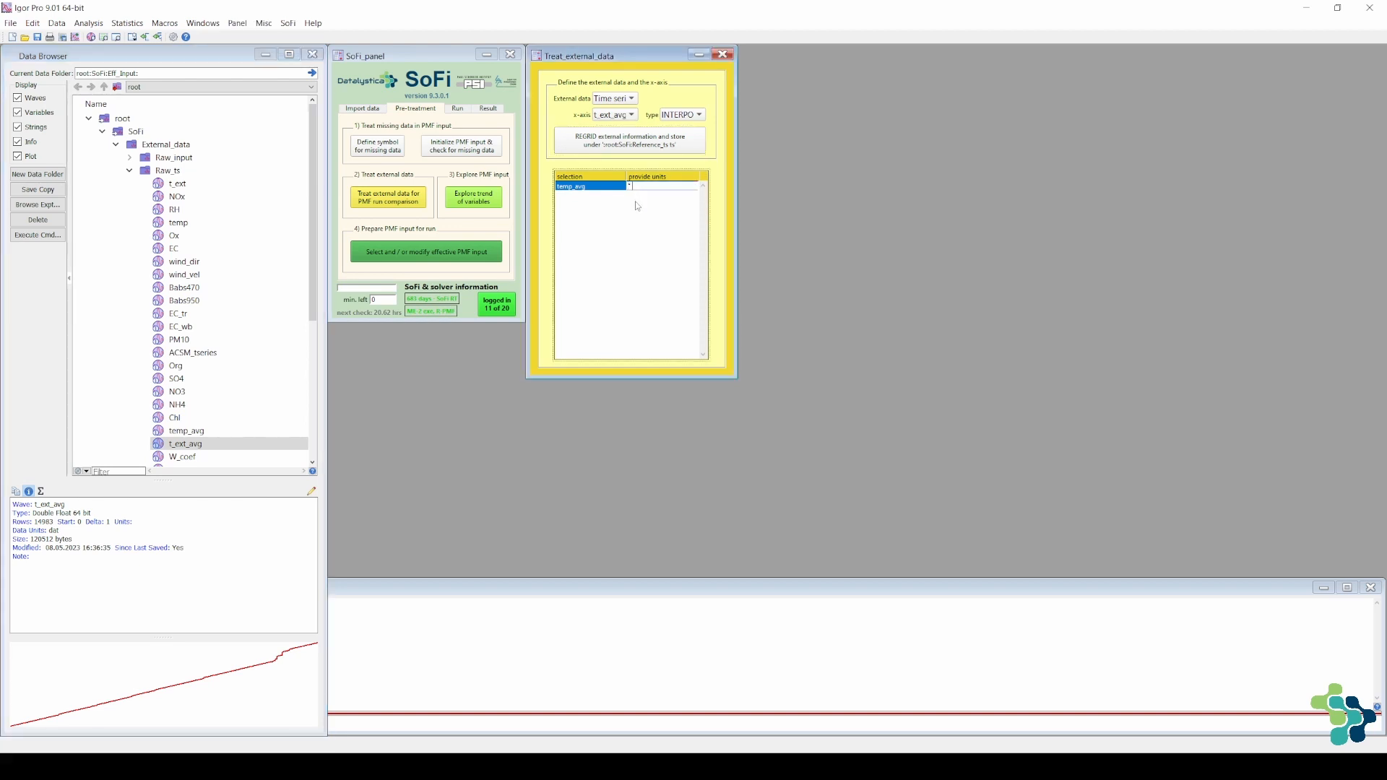
key("Return")
left_click(630, 153)
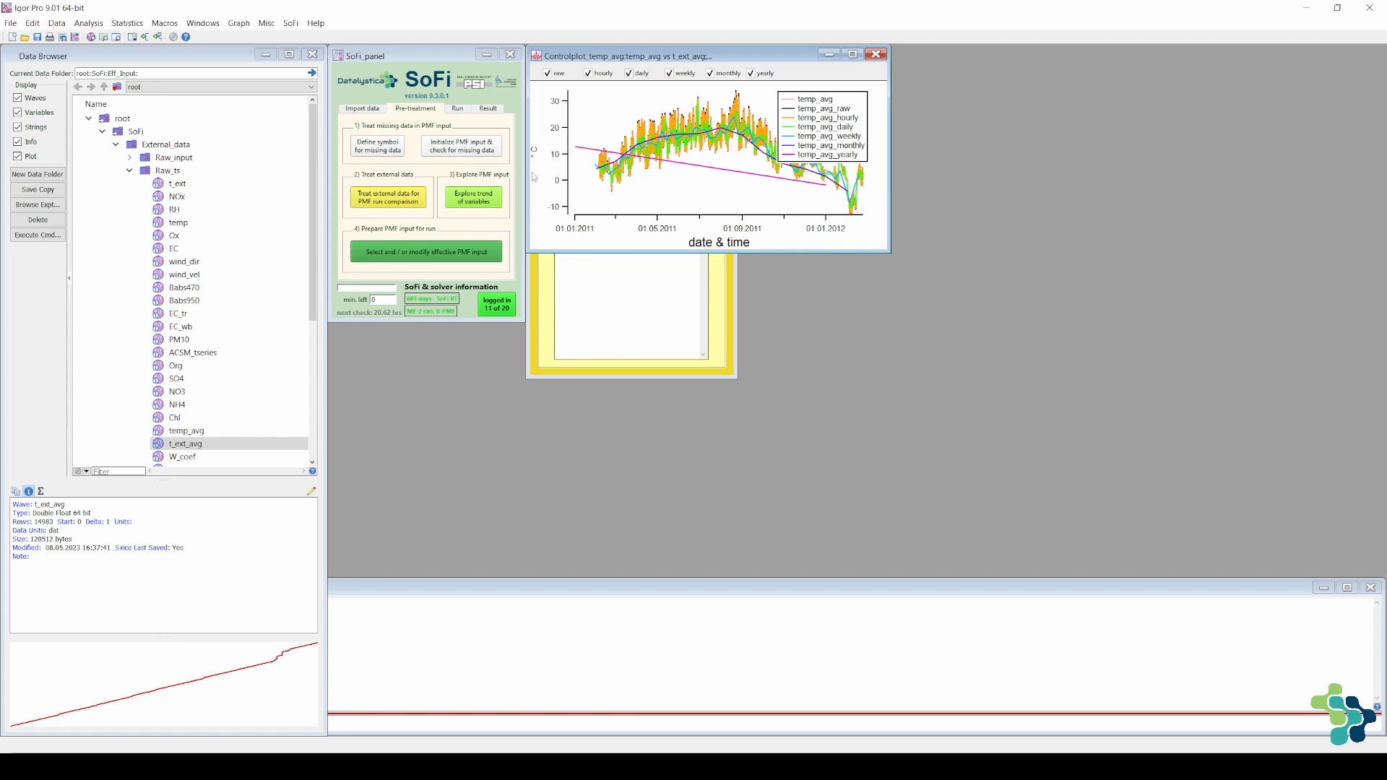
key("ctrl+b")
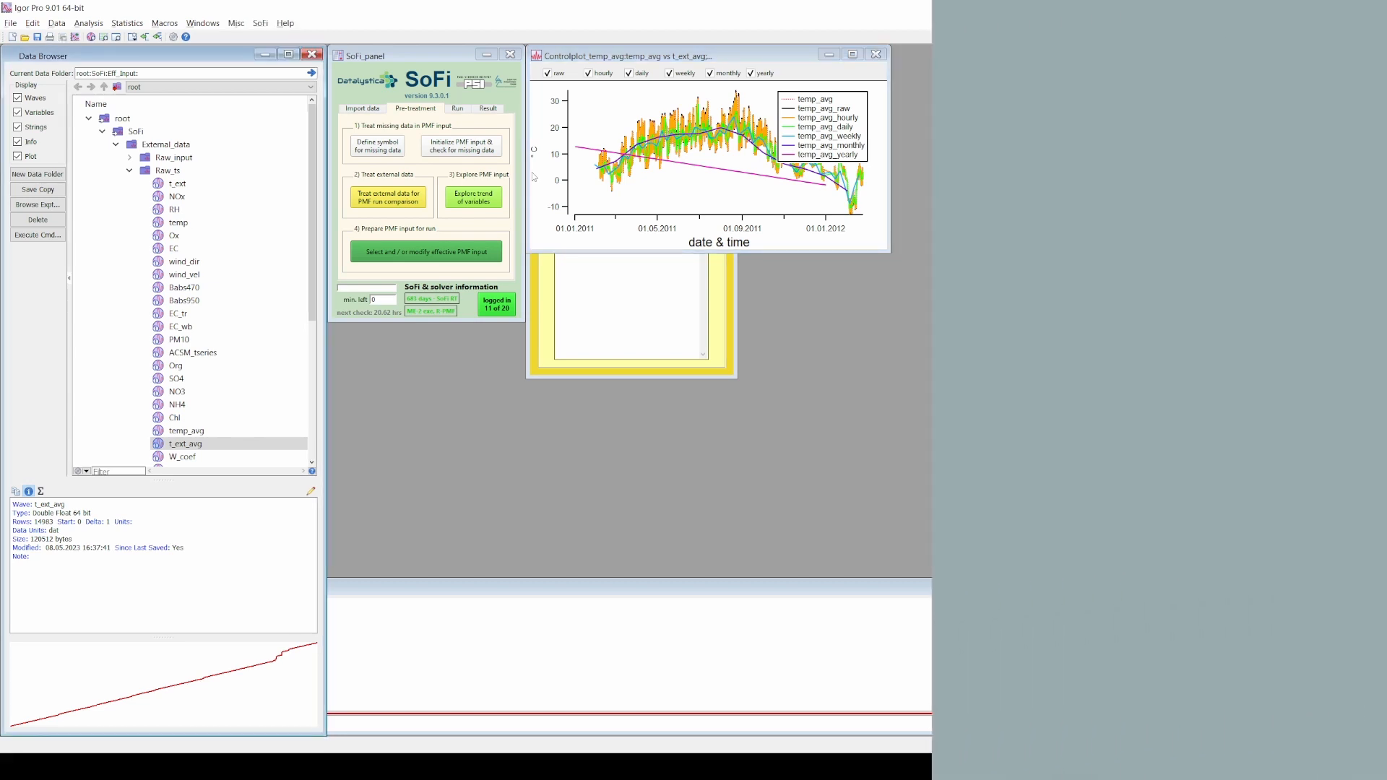